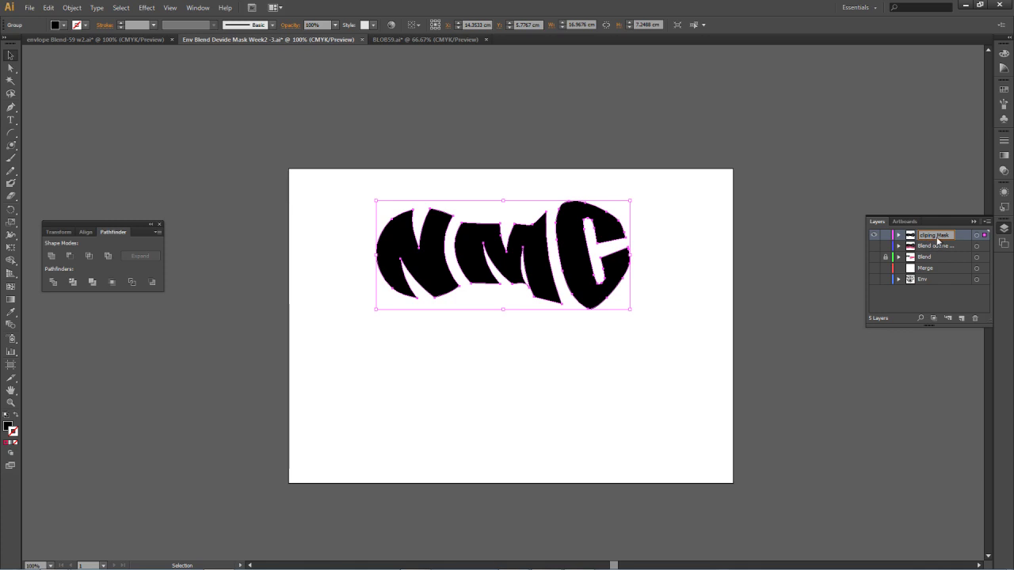
# Finish naming the cliping Mask layer, hide it, and show the Blend outline and Blend layers
pyautogui.click(647, 333)
pyautogui.click(599, 290)
pyautogui.click(874, 244)
pyautogui.click(875, 235)
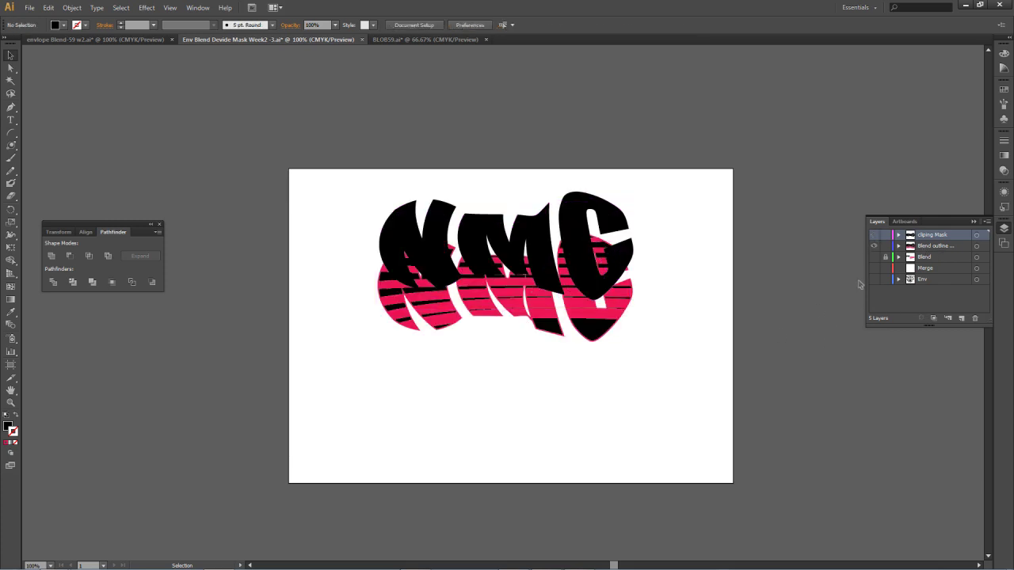
pyautogui.click(875, 257)
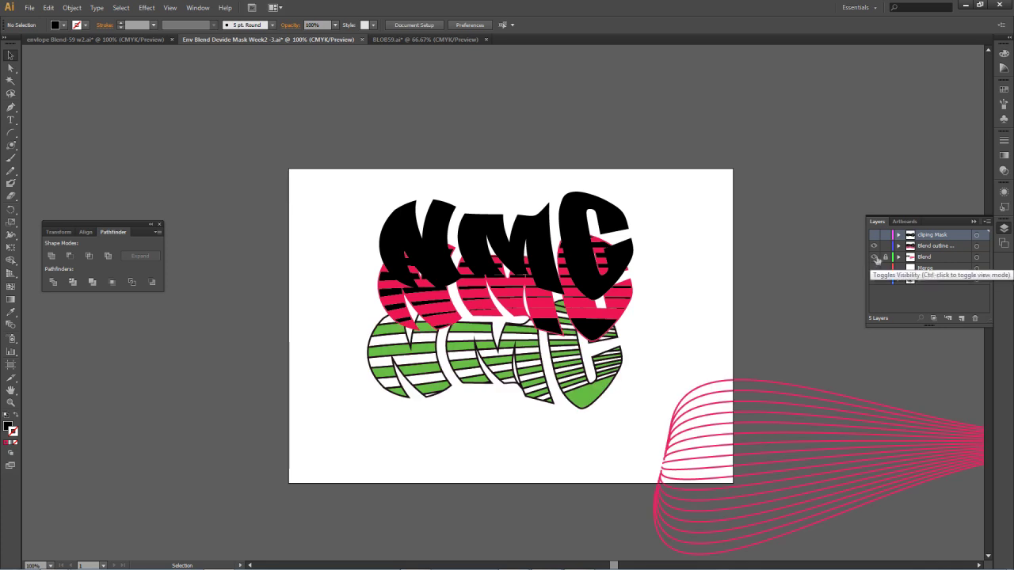
# Move the solid black NMC lettering up, away from the pink striped lettering
pyautogui.click(630, 256)
pyautogui.moveTo(630, 256); pyautogui.dragTo(634, 228)
pyautogui.click(710, 436)
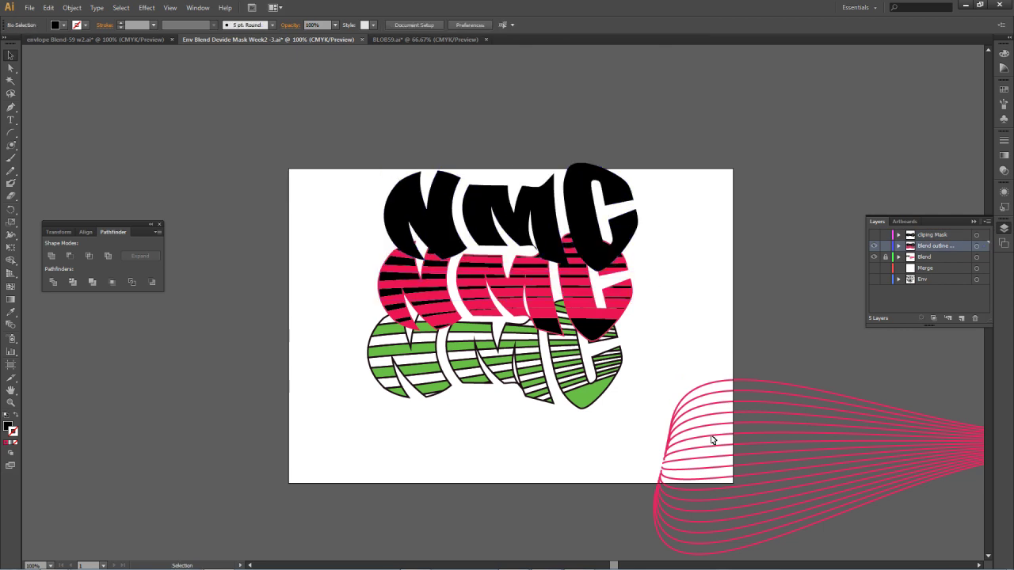
# Unlock the Blend layer and move its pink curved lines and green striped NMC lettering down, clear of the other artwork
pyautogui.click(886, 258)
pyautogui.moveTo(839, 399); pyautogui.dragTo(759, 451)
pyautogui.click(388, 290)
pyautogui.click(389, 289)
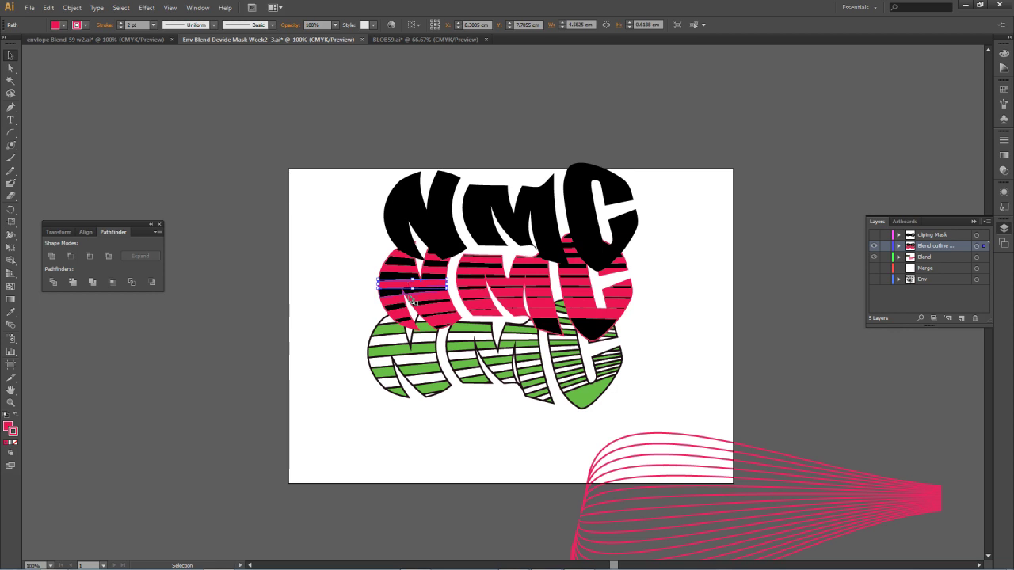
pyautogui.click(420, 365)
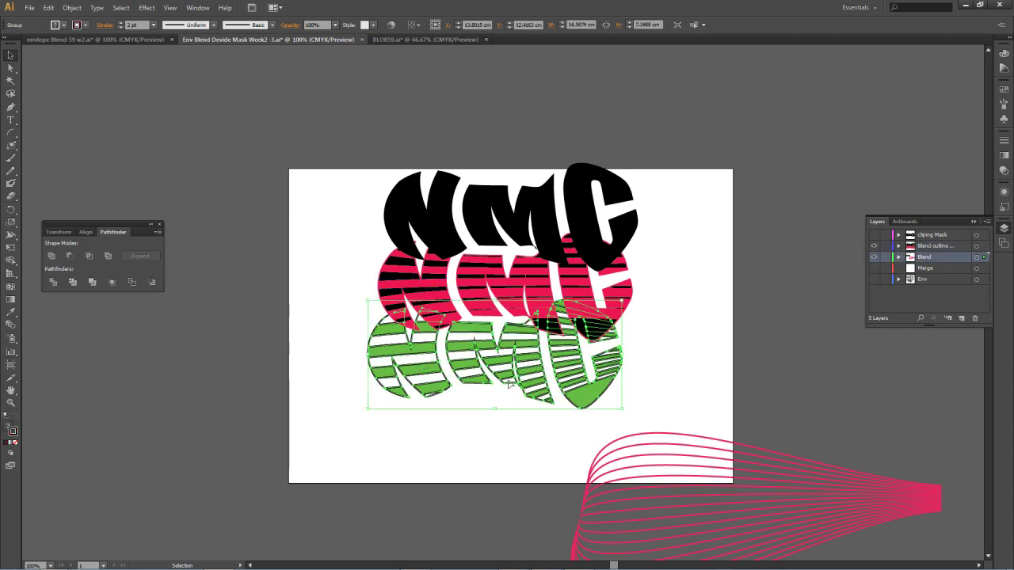
pyautogui.moveTo(509, 380); pyautogui.dragTo(505, 412)
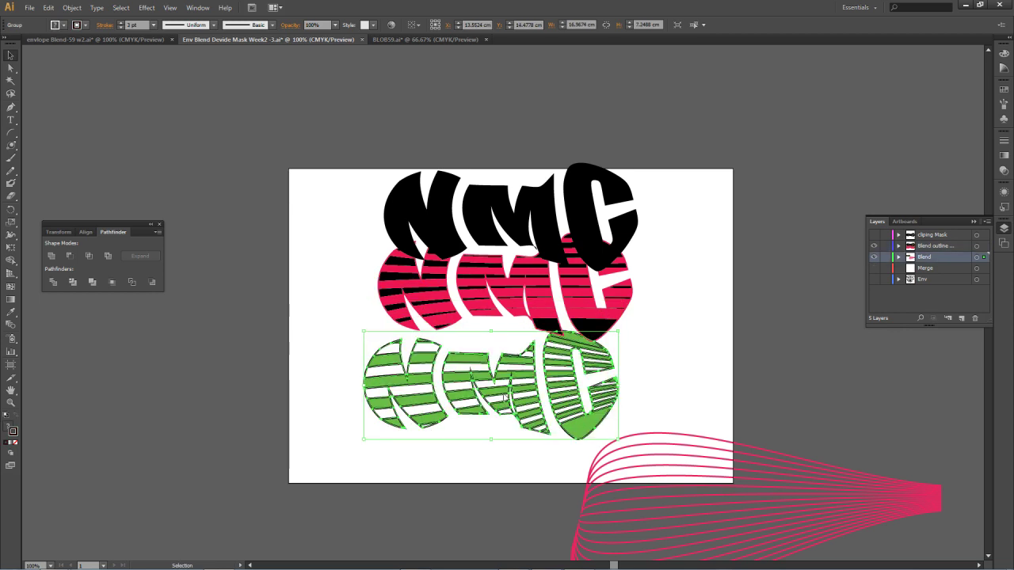
pyautogui.click(667, 396)
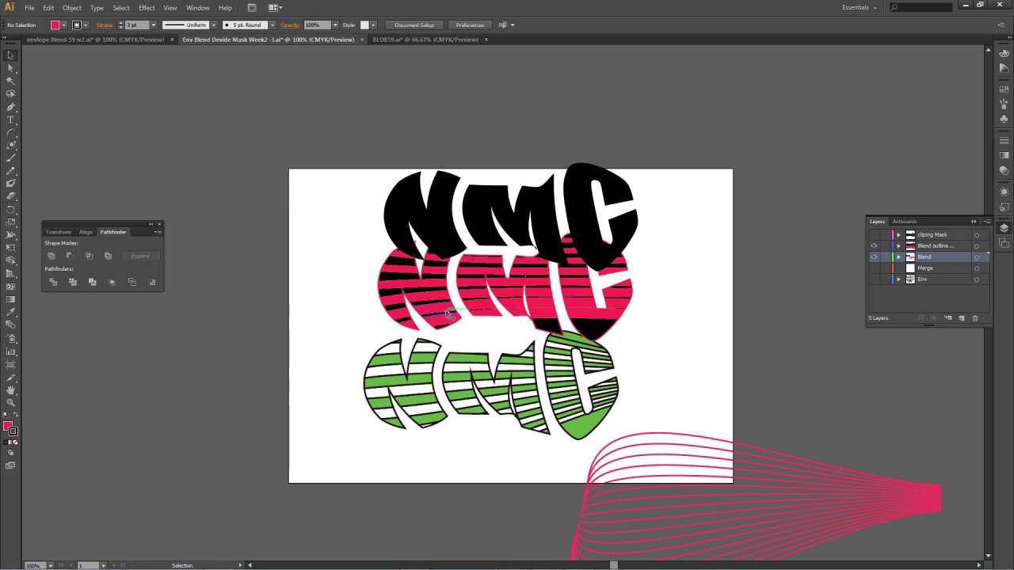
# Nudge one of the lower pink stripes in the letter N slightly down and to the right
pyautogui.click(448, 313)
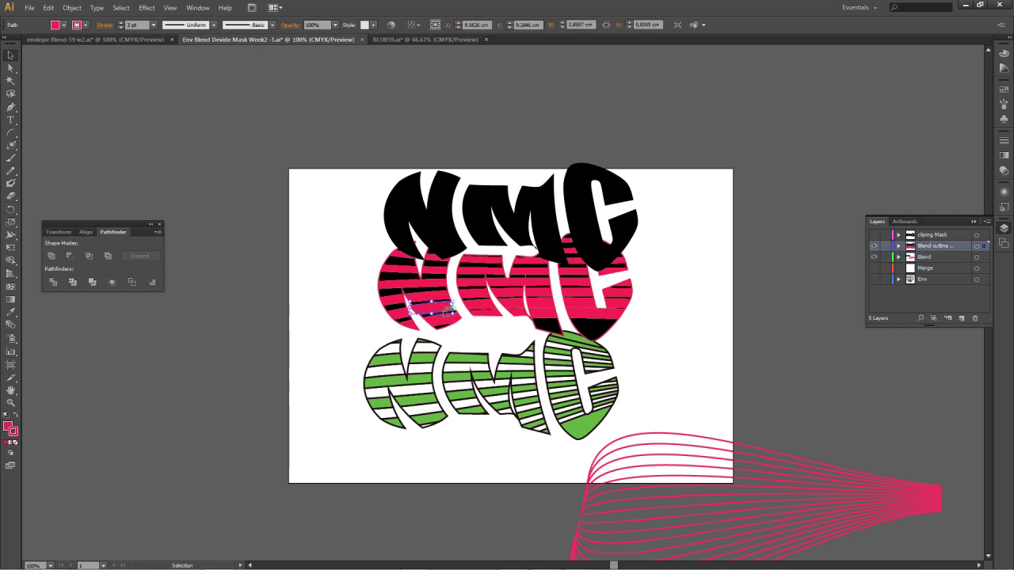
pyautogui.moveTo(446, 312); pyautogui.dragTo(450, 315)
# Hide the Blend and Blend outline layers and show the cliping Mask layer
pyautogui.click(875, 257)
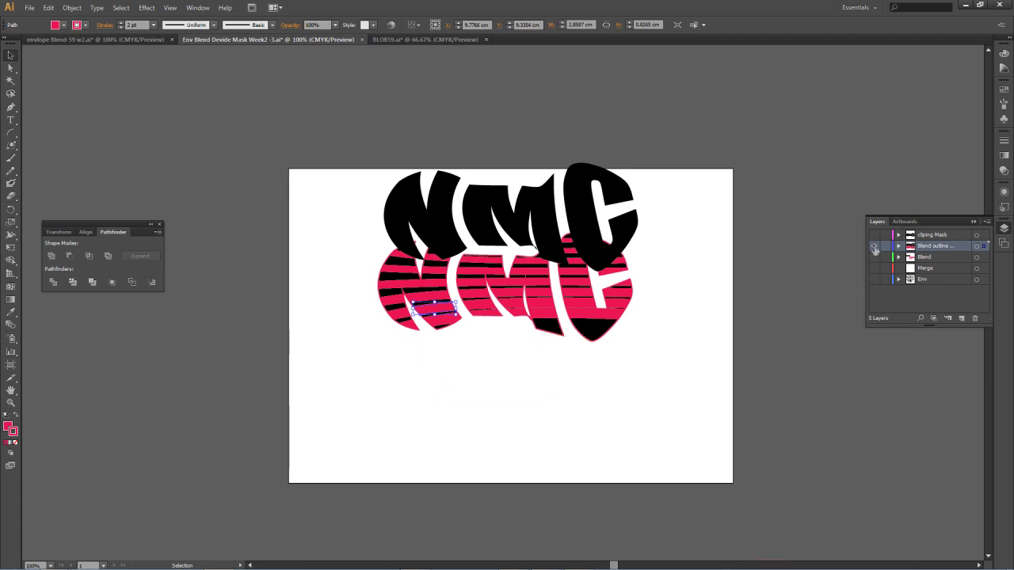
pyautogui.hotkey('ctrl', 'y')
pyautogui.hotkey('ctrl', 'y')
pyautogui.hotkey('ctrl', 'y')
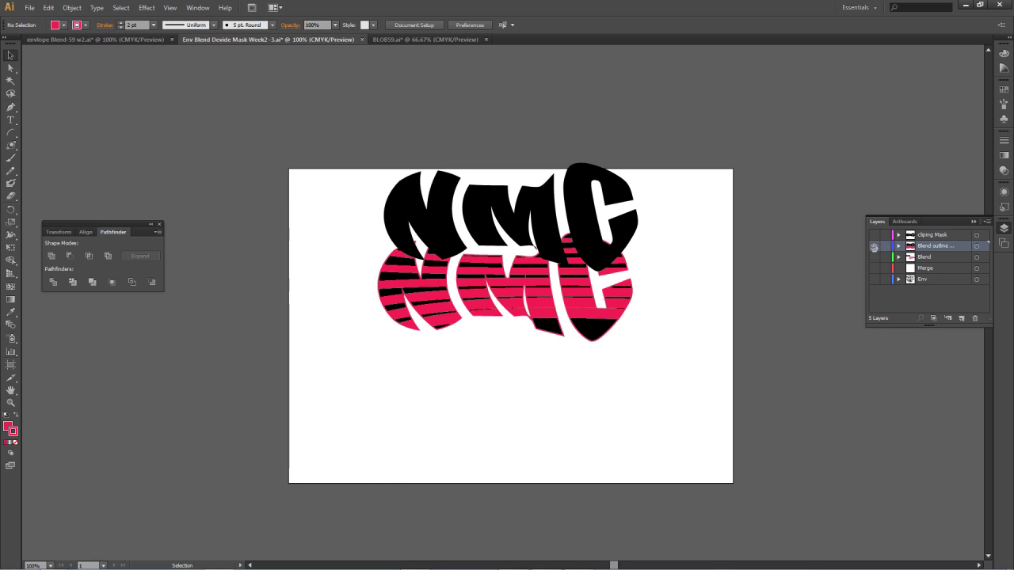
pyautogui.click(875, 246)
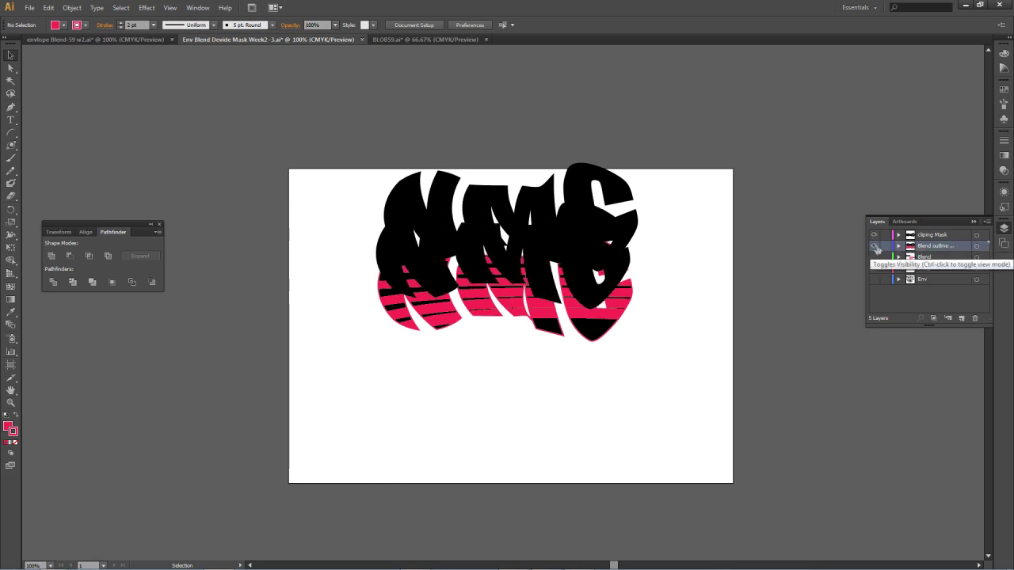
pyautogui.keyDown('alt'); pyautogui.click(876, 250); pyautogui.keyUp('alt')
# Move the black NMC lettering slightly down and place a copy of it above the artboard
pyautogui.click(530, 278)
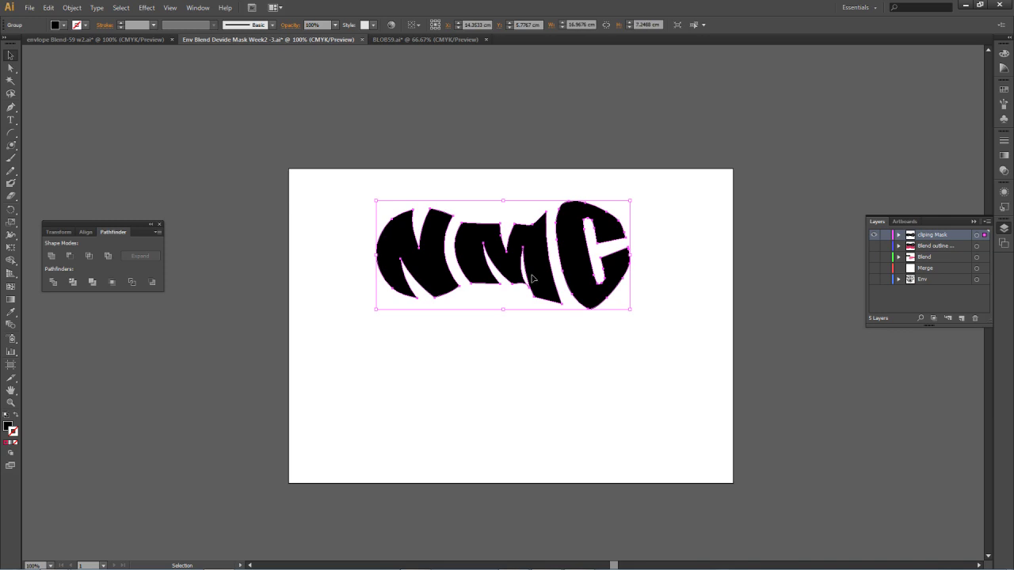
pyautogui.moveTo(530, 281); pyautogui.dragTo(527, 291)
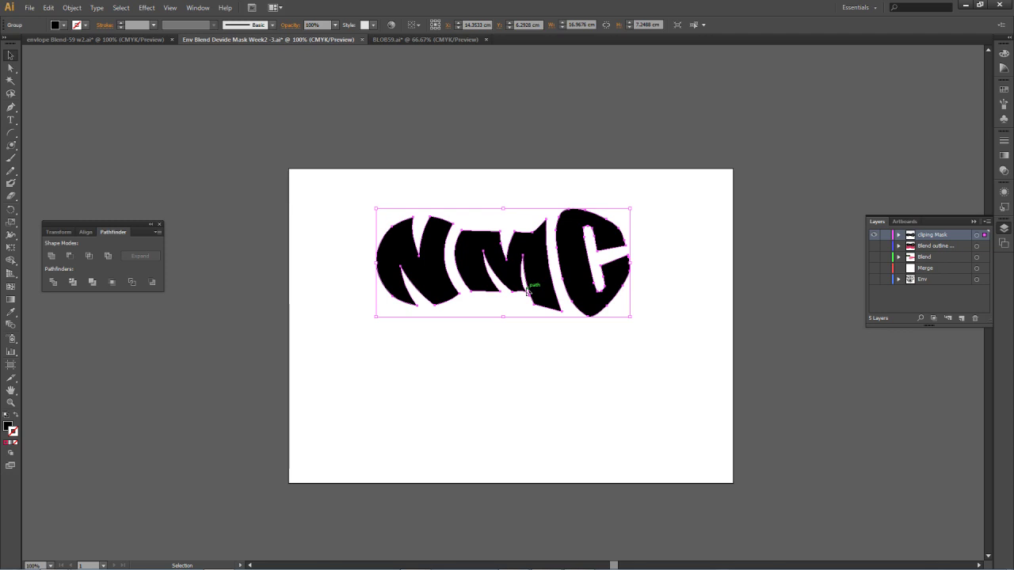
pyautogui.moveTo(529, 292); pyautogui.dragTo(661, 134)
pyautogui.click(534, 285)
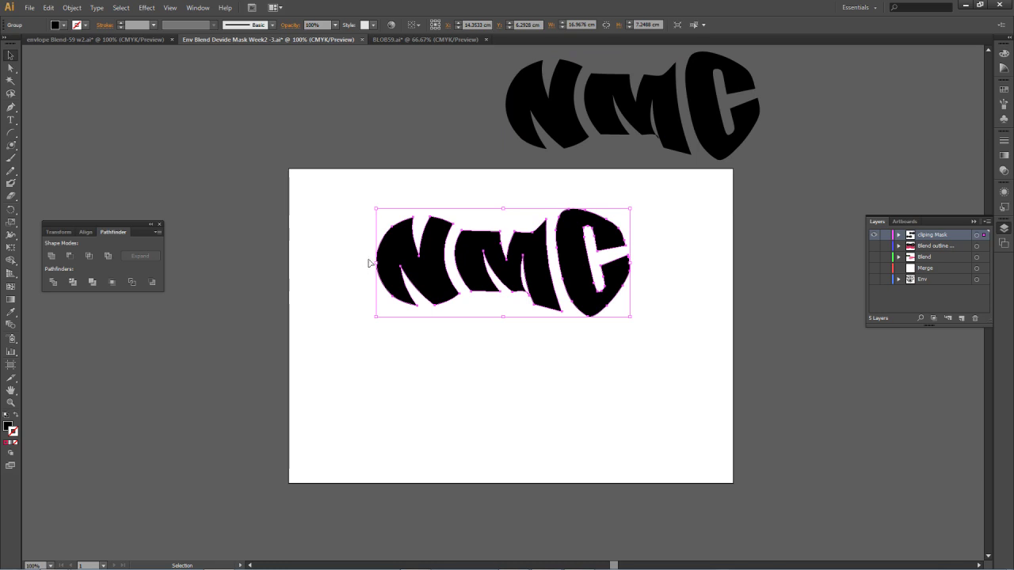
# Draw a nearly horizontal line segment about 20 cm long below the lettering on the artboard
pyautogui.click(10, 133)
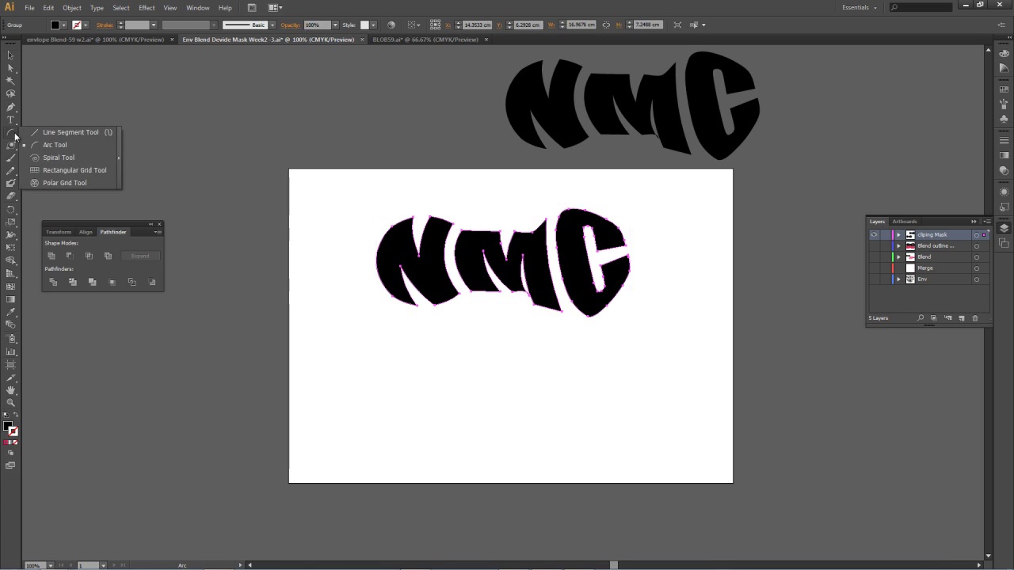
pyautogui.click(78, 135)
pyautogui.moveTo(367, 364); pyautogui.dragTo(665, 363)
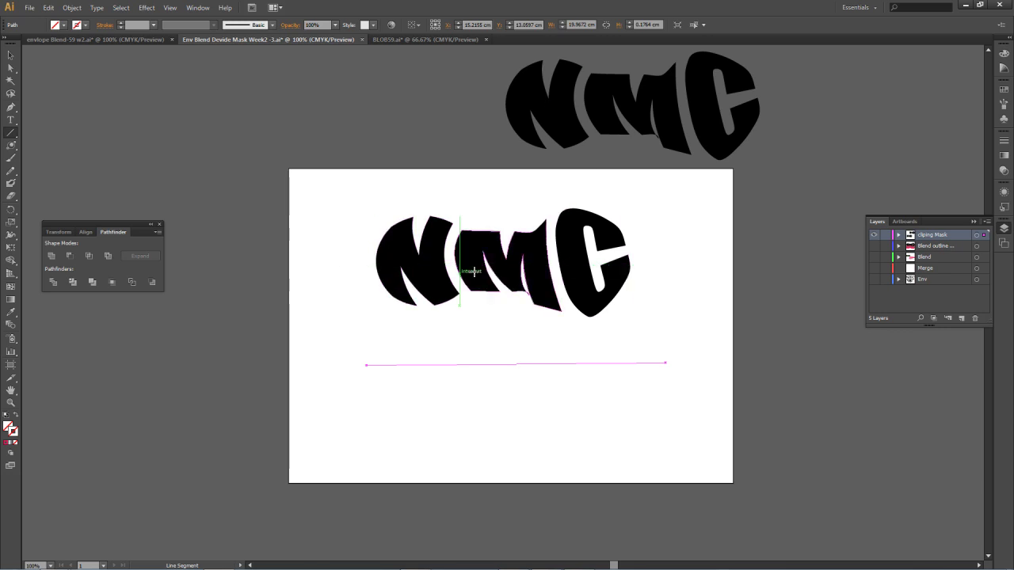
# Roughen the line along its length with the Wrinkle tool
pyautogui.click(14, 137)
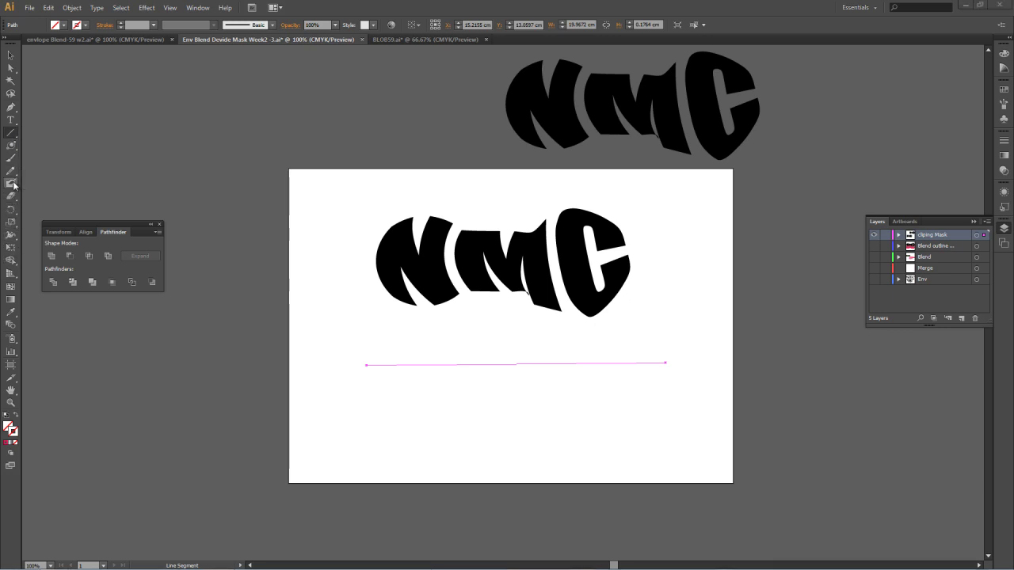
pyautogui.click(12, 236)
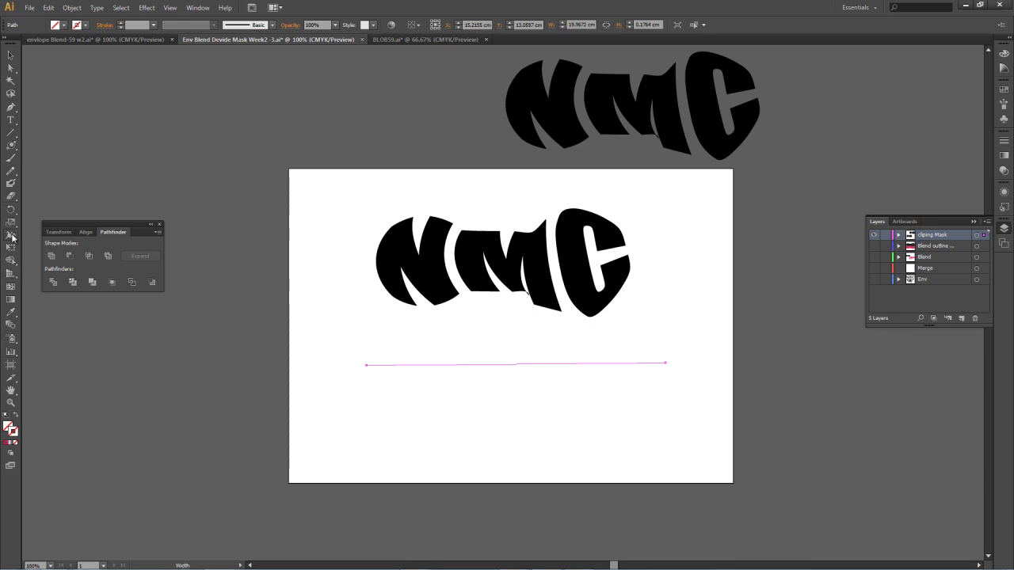
pyautogui.click(68, 324)
pyautogui.moveTo(374, 365)
pyautogui.mouseDown()
pyautogui.moveTo(626, 364)
pyautogui.moveTo(611, 398)
pyautogui.mouseUp()
# Move the wrinkled line across the middle of the NMC lettering and divide the lettering along it
pyautogui.click(11, 54)
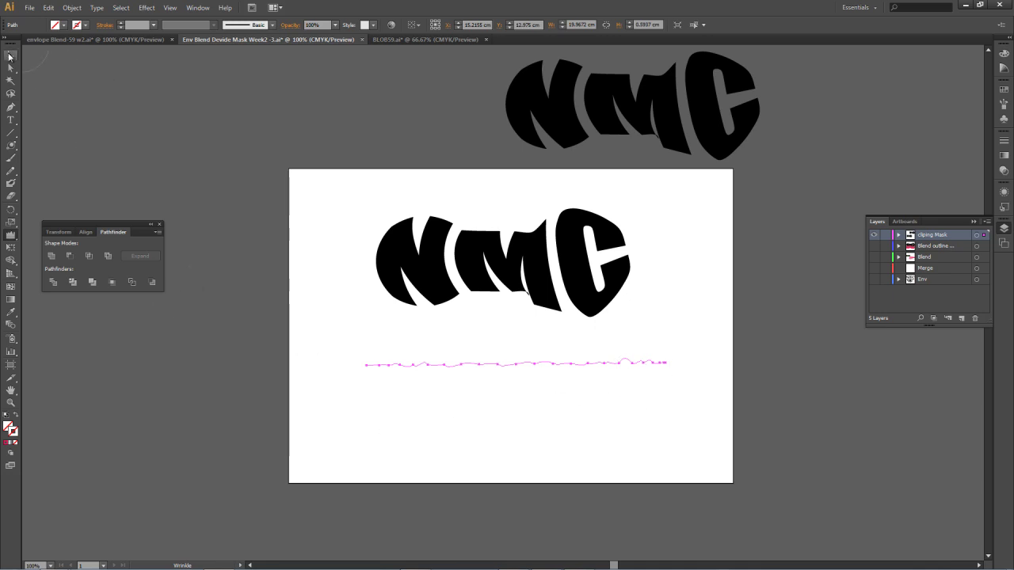
pyautogui.moveTo(546, 364)
pyautogui.mouseDown()
pyautogui.moveTo(545, 298)
pyautogui.moveTo(524, 264)
pyautogui.mouseUp()
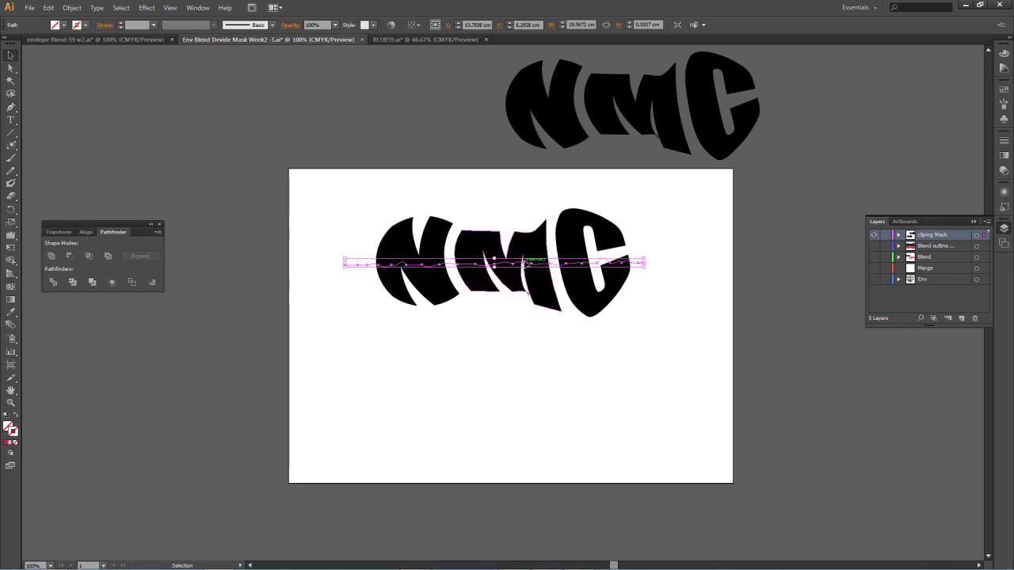
pyautogui.moveTo(341, 204); pyautogui.dragTo(507, 318)
pyautogui.click(53, 282)
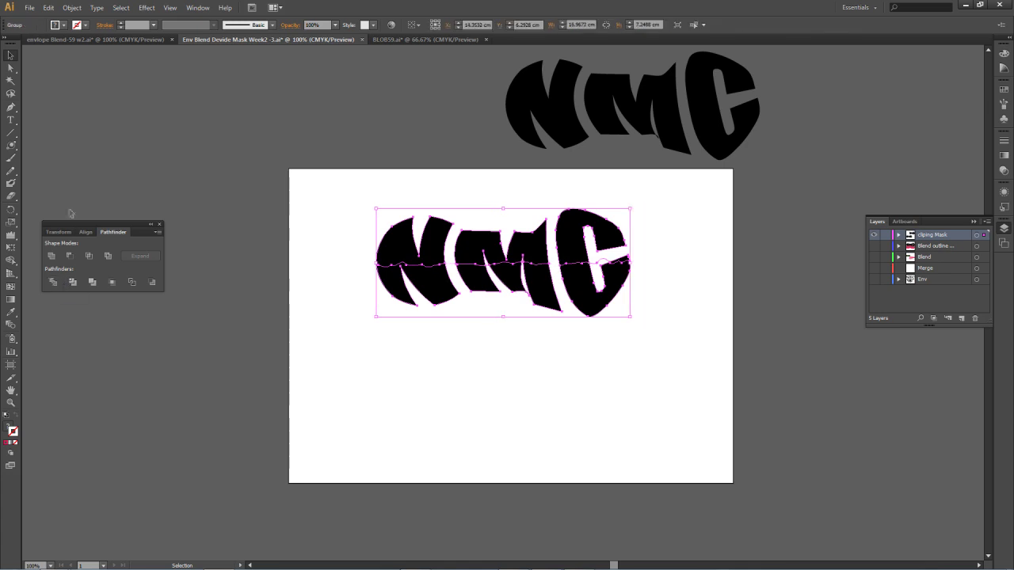
# Ungroup the divided lettering and group all the pieces of its lower half
pyautogui.click(71, 8)
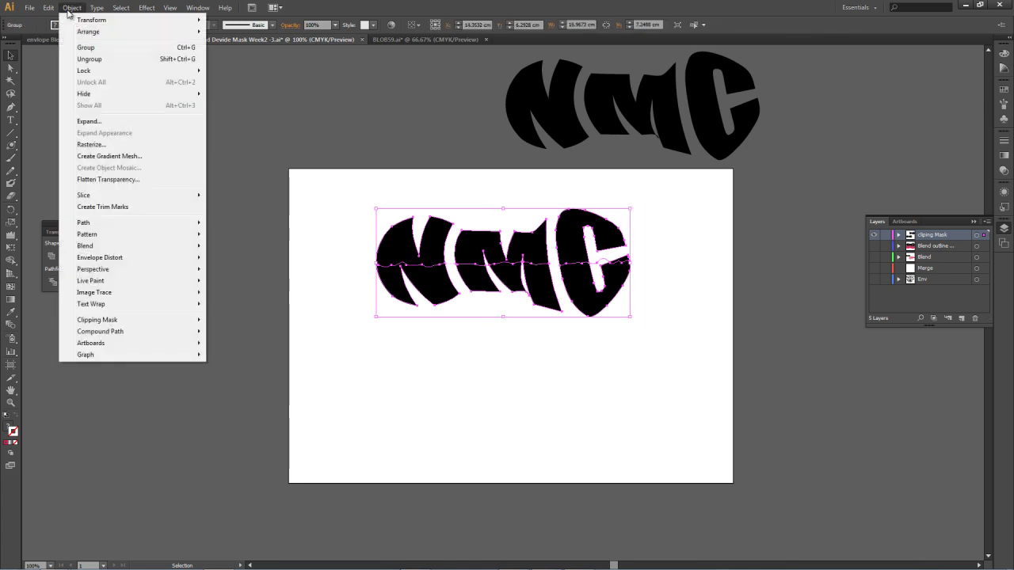
pyautogui.click(124, 60)
pyautogui.click(461, 350)
pyautogui.click(482, 282)
pyautogui.moveTo(351, 277); pyautogui.dragTo(675, 327)
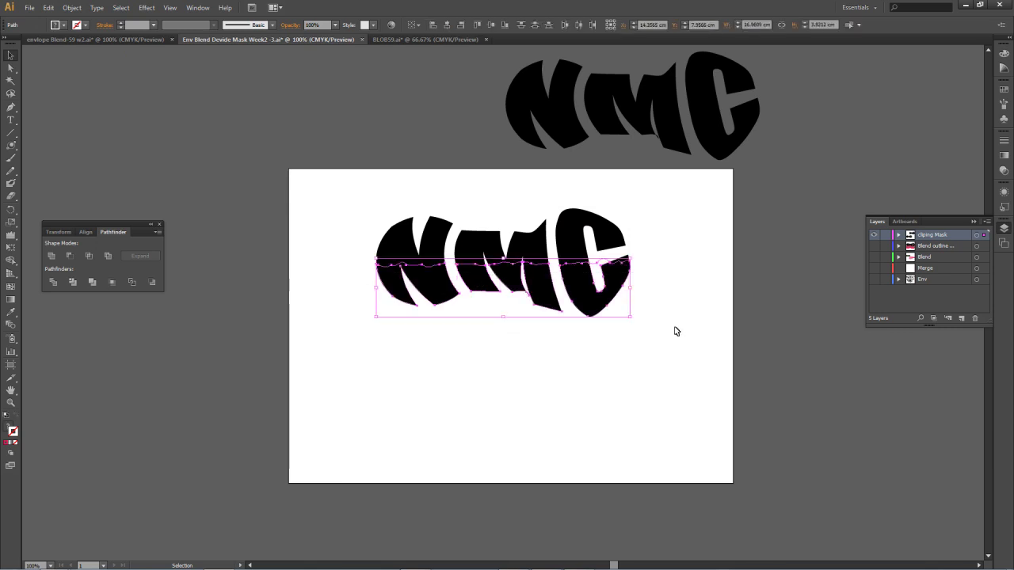
pyautogui.click(72, 8)
pyautogui.click(89, 48)
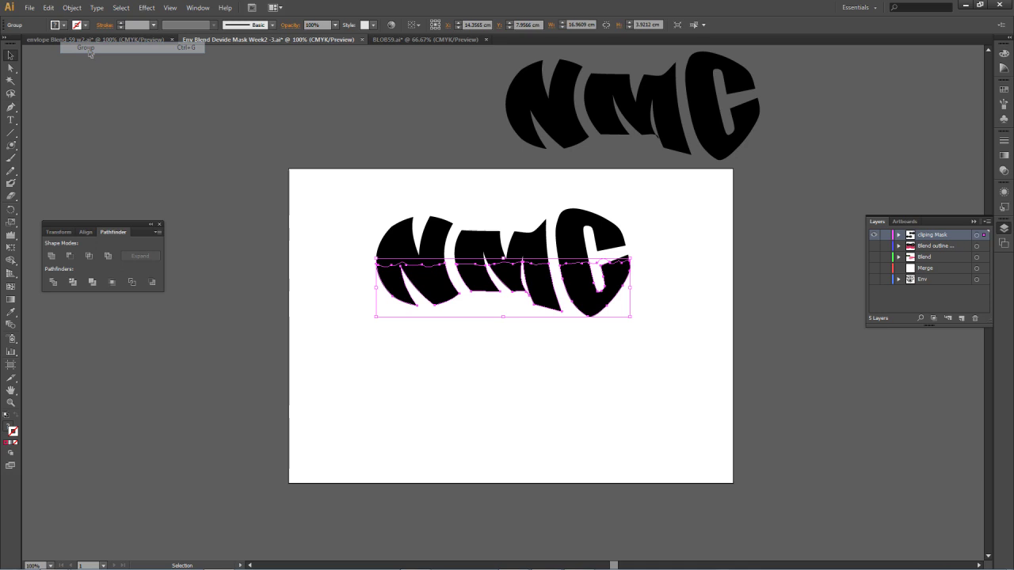
# Move the lower half of the lettering slightly down to open a jagged gap between the halves
pyautogui.click(544, 405)
pyautogui.moveTo(516, 289); pyautogui.dragTo(515, 297)
pyautogui.click(511, 363)
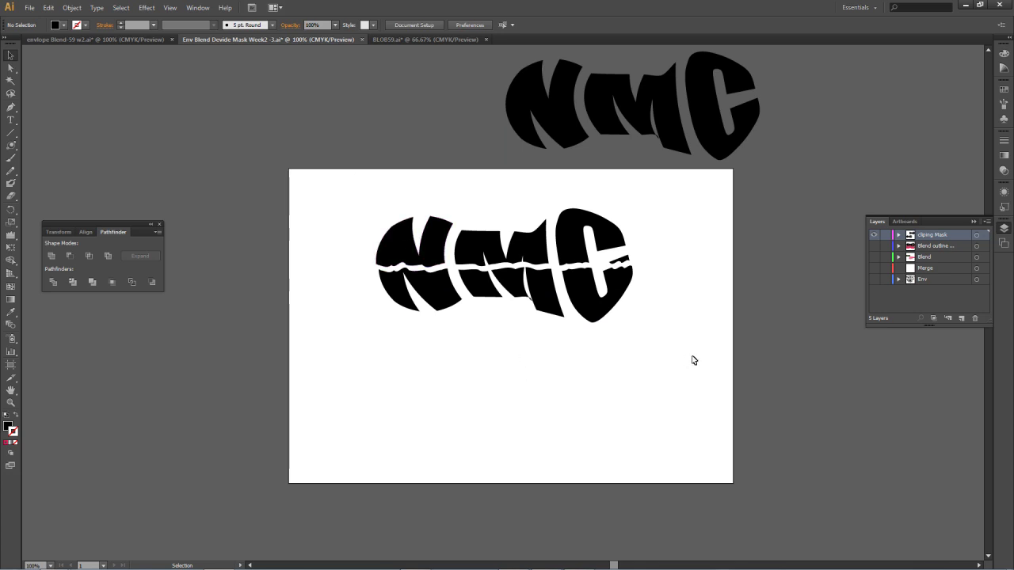
pyautogui.click(434, 294)
pyautogui.click(424, 238)
pyautogui.click(519, 240)
pyautogui.click(574, 246)
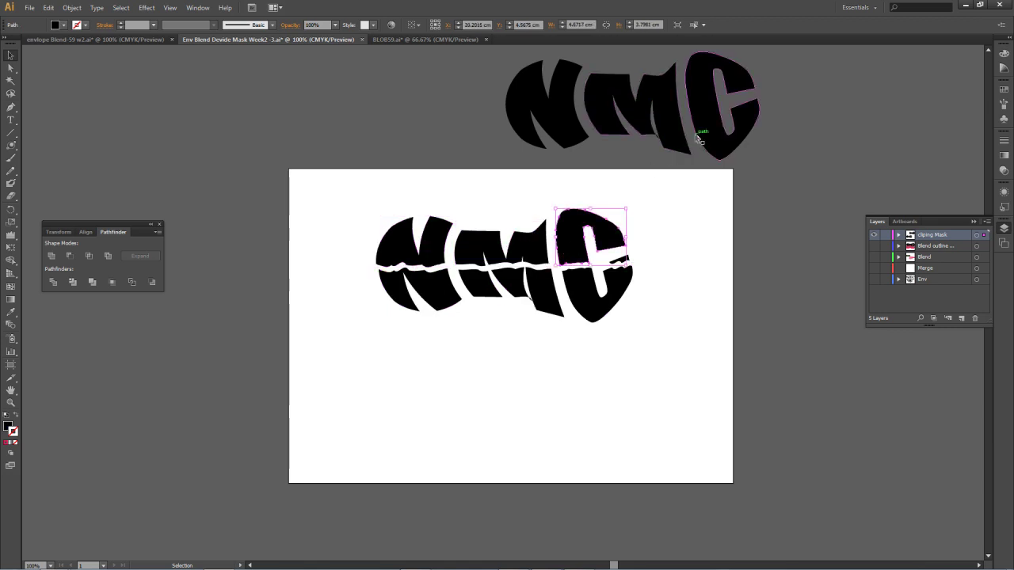
# Move the uncut NMC copy onto the artboard, below the split lettering
pyautogui.click(665, 144)
pyautogui.moveTo(669, 143); pyautogui.dragTo(553, 435)
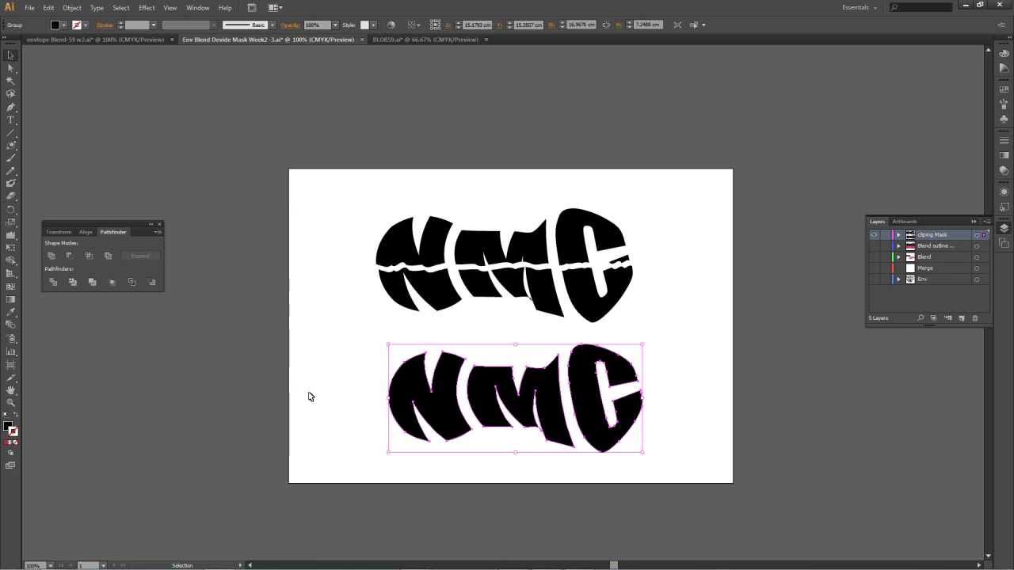
# Place the "MAY … for transform" JPEG photo from the Basic obj folder as a linked image
pyautogui.click(30, 10)
pyautogui.click(74, 183)
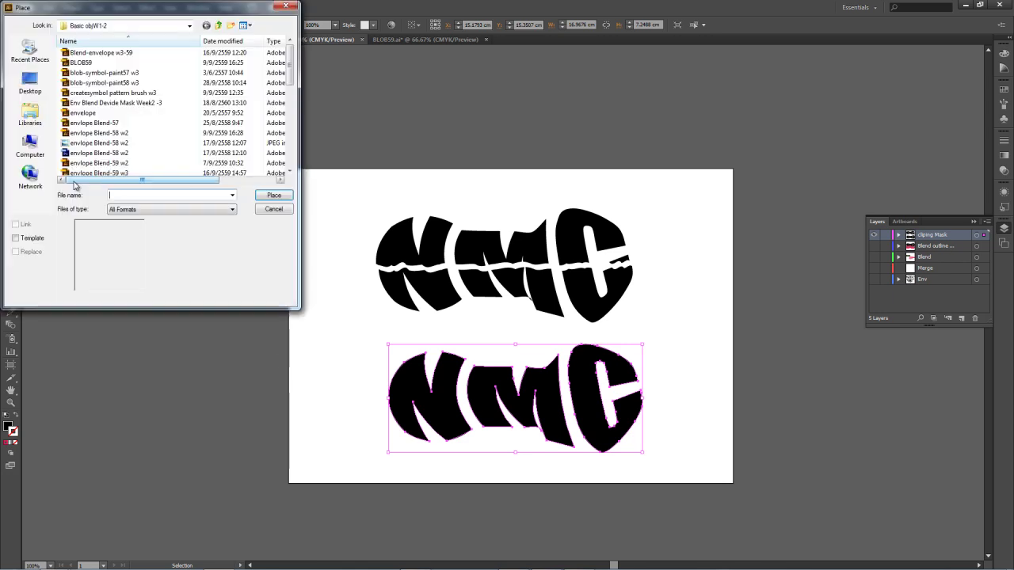
pyautogui.click(89, 143)
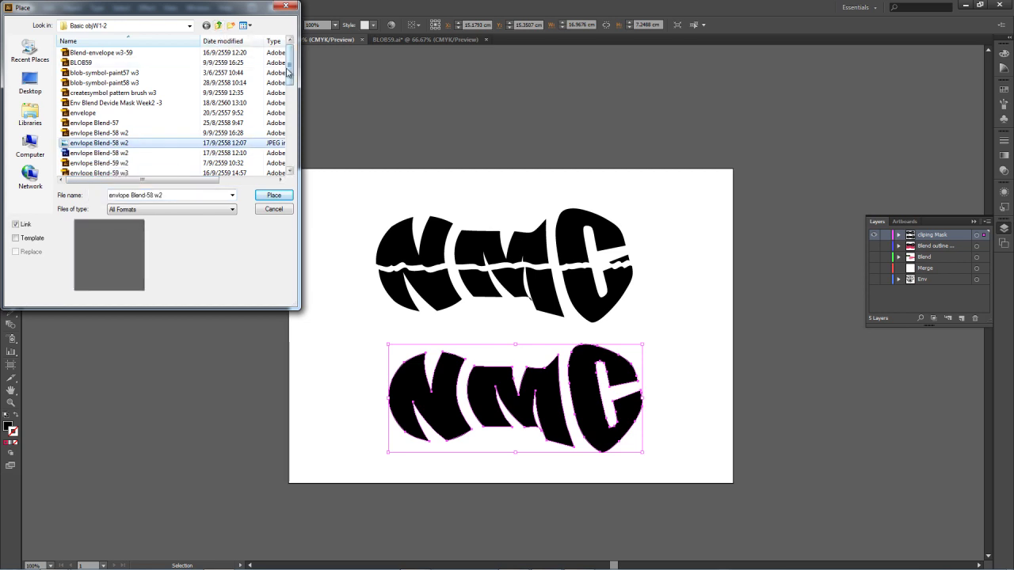
pyautogui.moveTo(287, 86); pyautogui.dragTo(279, 111)
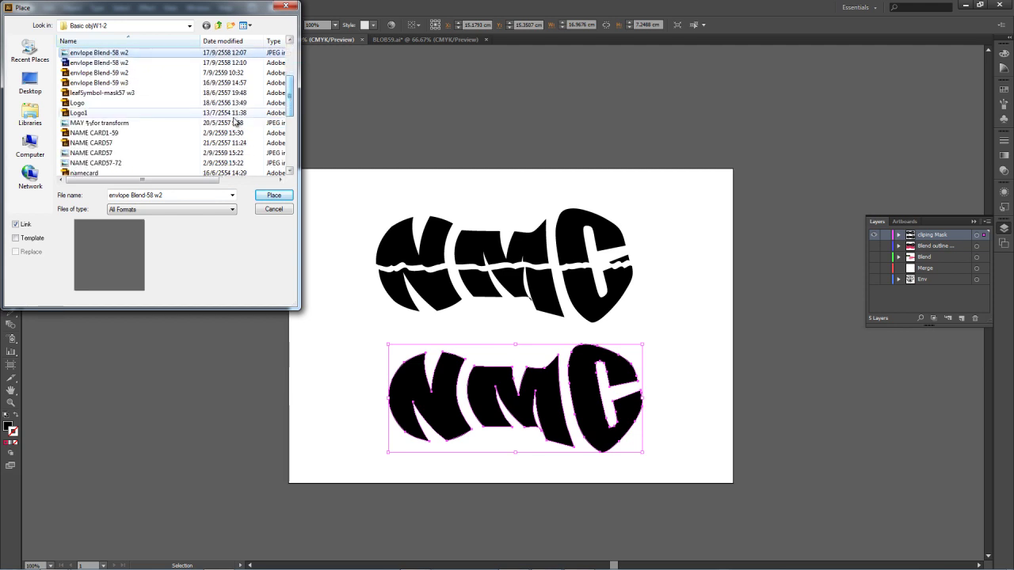
pyautogui.click(124, 125)
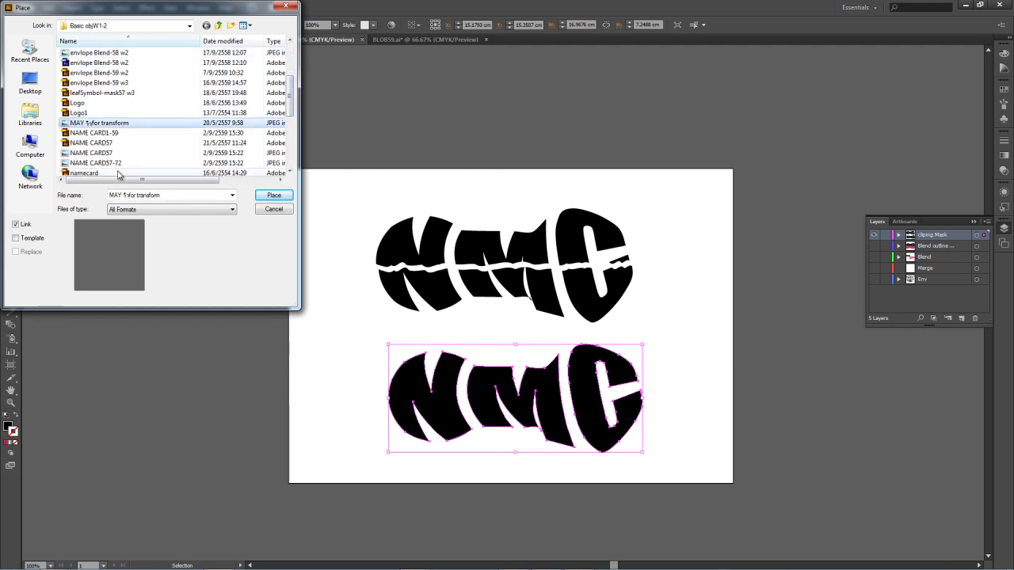
pyautogui.click(273, 208)
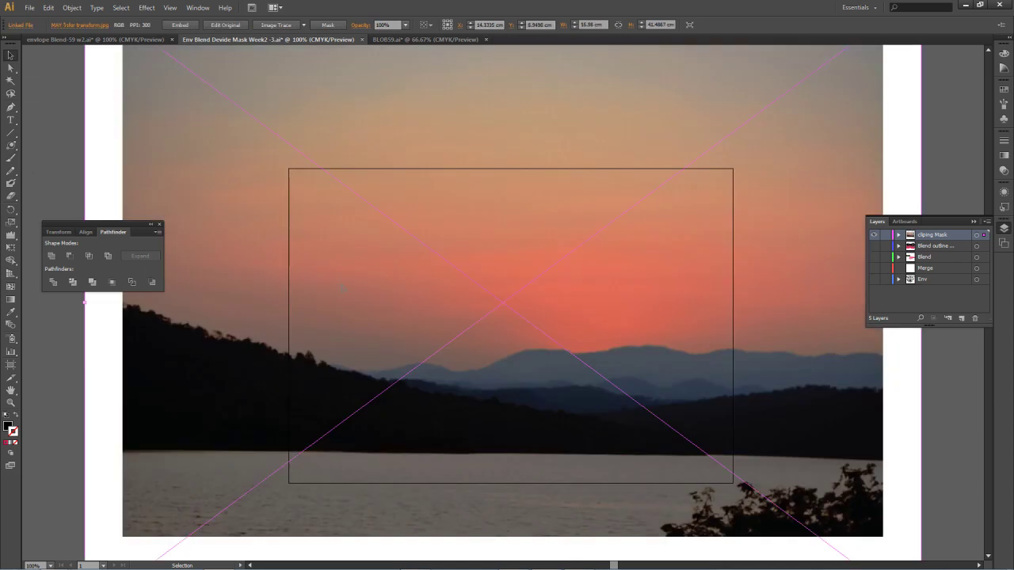
# Scale the placed sunset photo down to about 18.9 × 14 cm and position it over the lower NMC lettering
pyautogui.keyDown('alt'); pyautogui.scroll(-2, 344, 290); pyautogui.keyUp('alt')
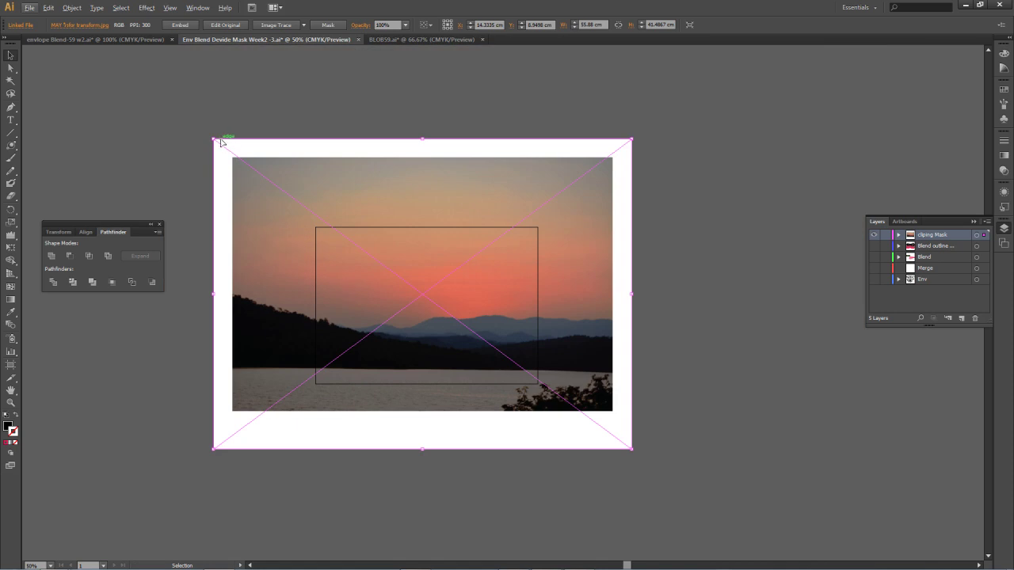
pyautogui.moveTo(467, 319); pyautogui.dragTo(432, 292)
pyautogui.moveTo(223, 136); pyautogui.dragTo(389, 261)
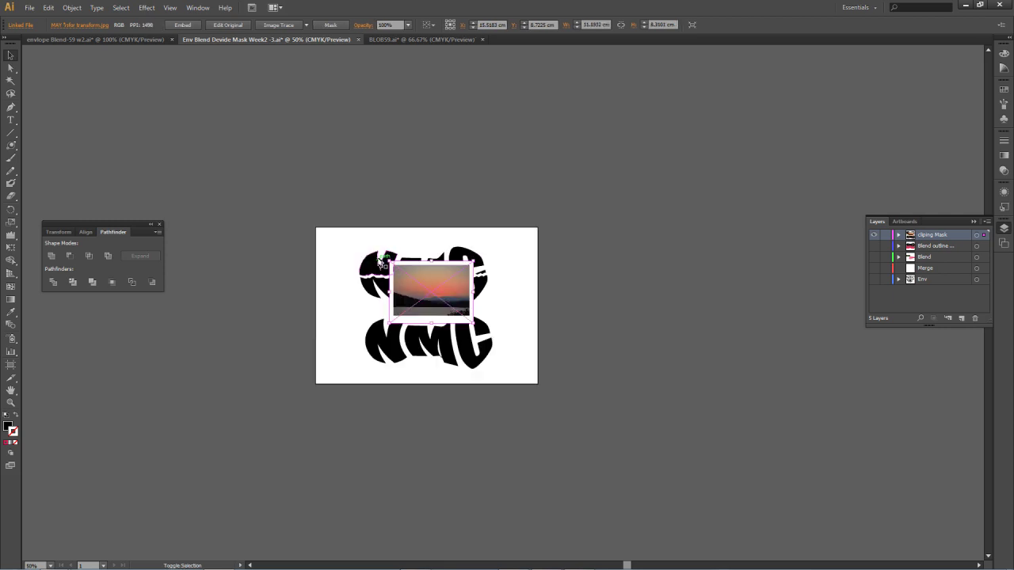
pyautogui.moveTo(430, 306); pyautogui.dragTo(513, 415)
pyautogui.moveTo(452, 374)
pyautogui.mouseDown()
pyautogui.moveTo(472, 355)
pyautogui.moveTo(452, 367)
pyautogui.mouseUp()
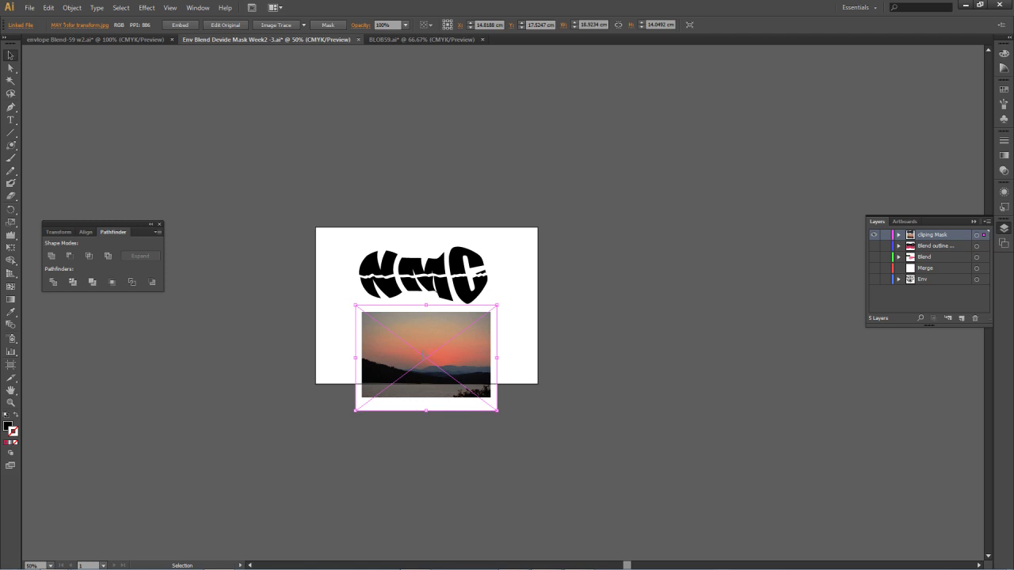
# Embed the sunset photo and send it behind the lower NMC lettering, with the lettering moved down onto the middle of the photo
pyautogui.click(180, 24)
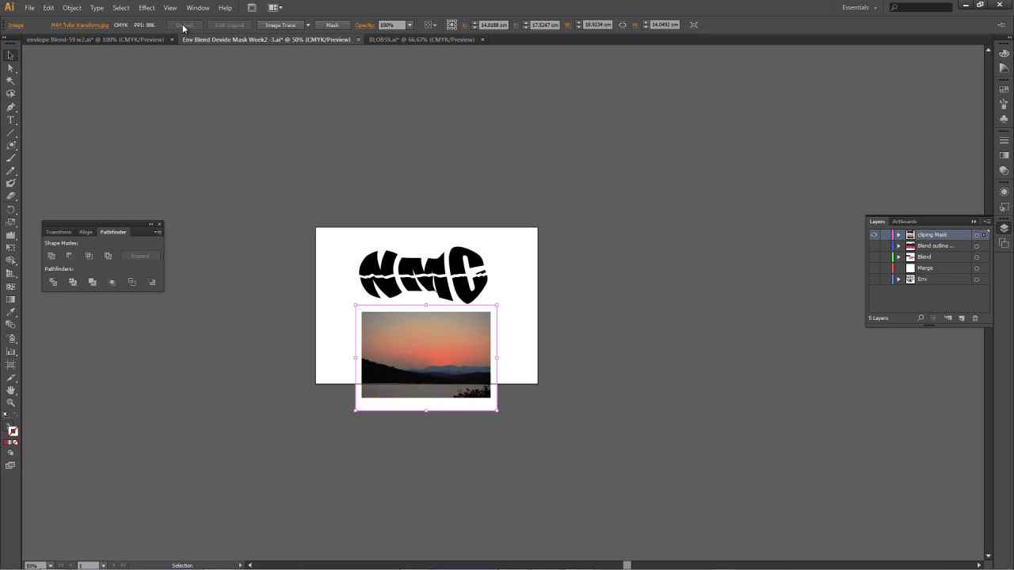
pyautogui.click(72, 7)
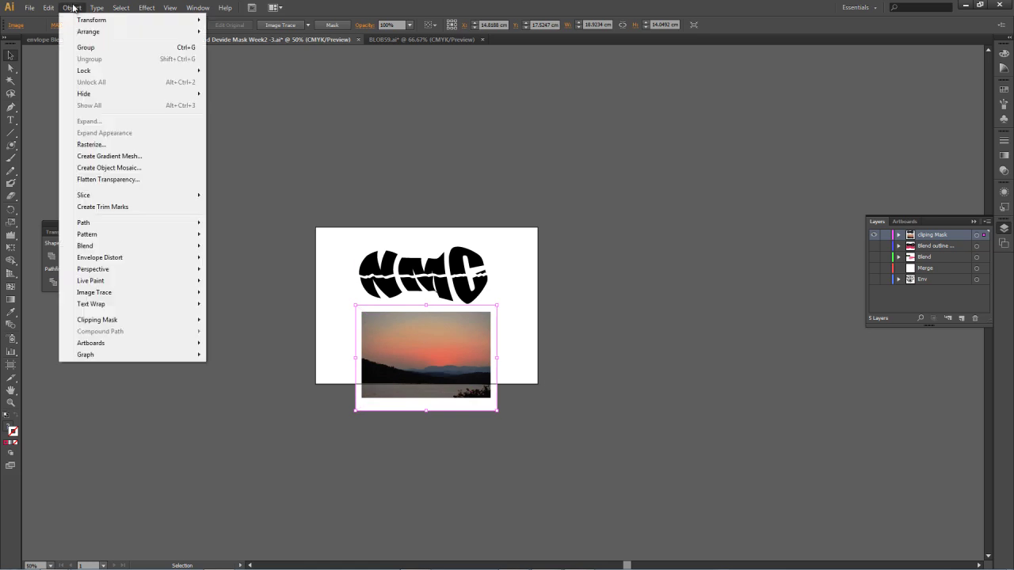
pyautogui.moveTo(165, 31)
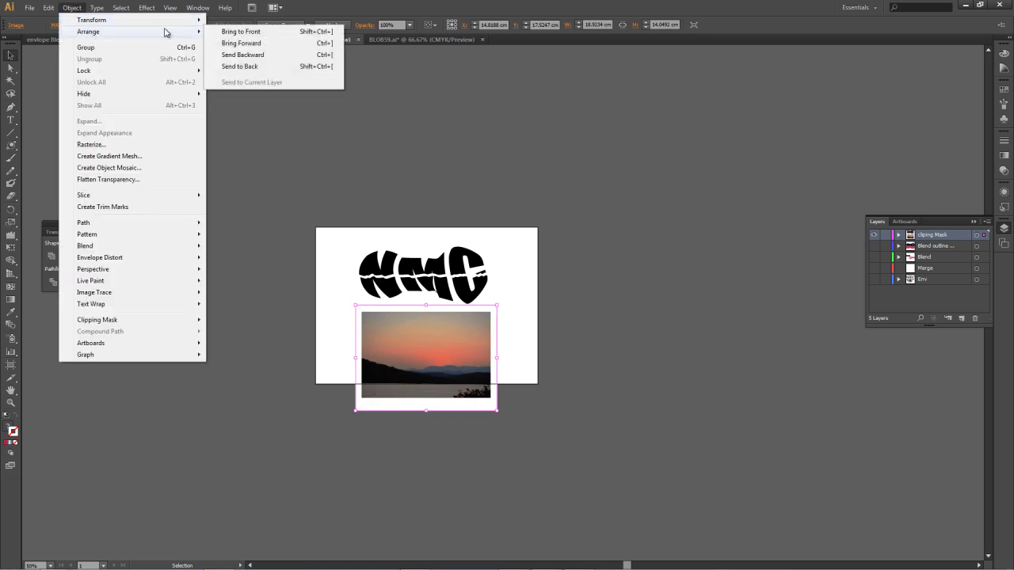
pyautogui.click(253, 69)
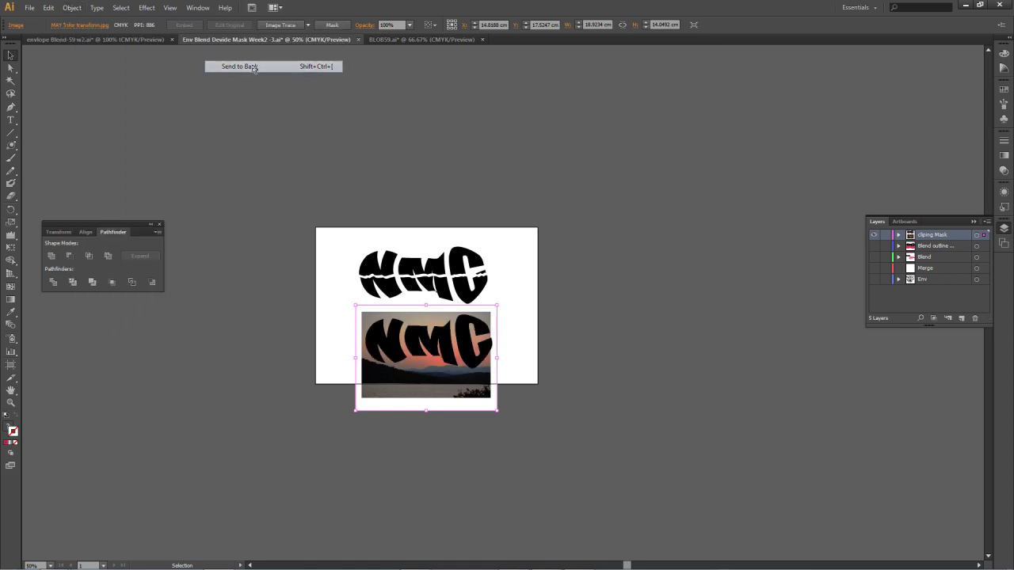
pyautogui.moveTo(442, 344); pyautogui.dragTo(440, 365)
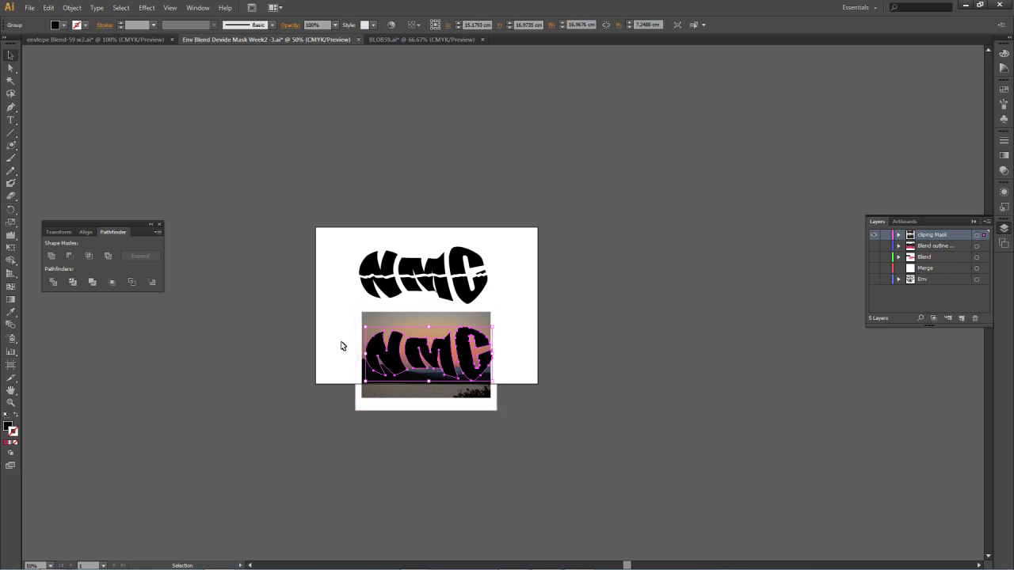
# Try to make a clipping mask from the grouped lower NMC lettering and the sunset photo, and undo it
pyautogui.moveTo(319, 323); pyautogui.dragTo(514, 383)
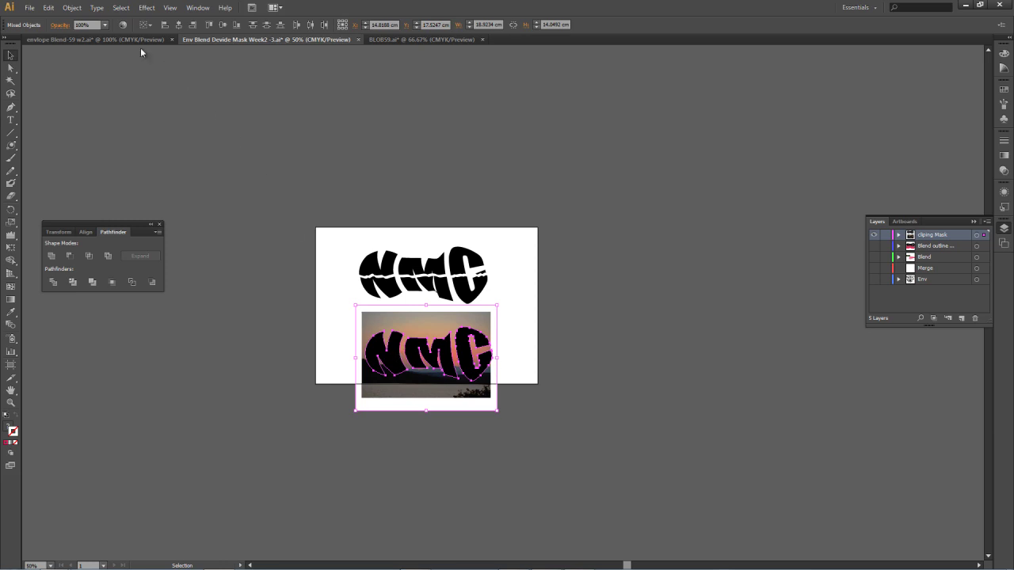
pyautogui.click(72, 8)
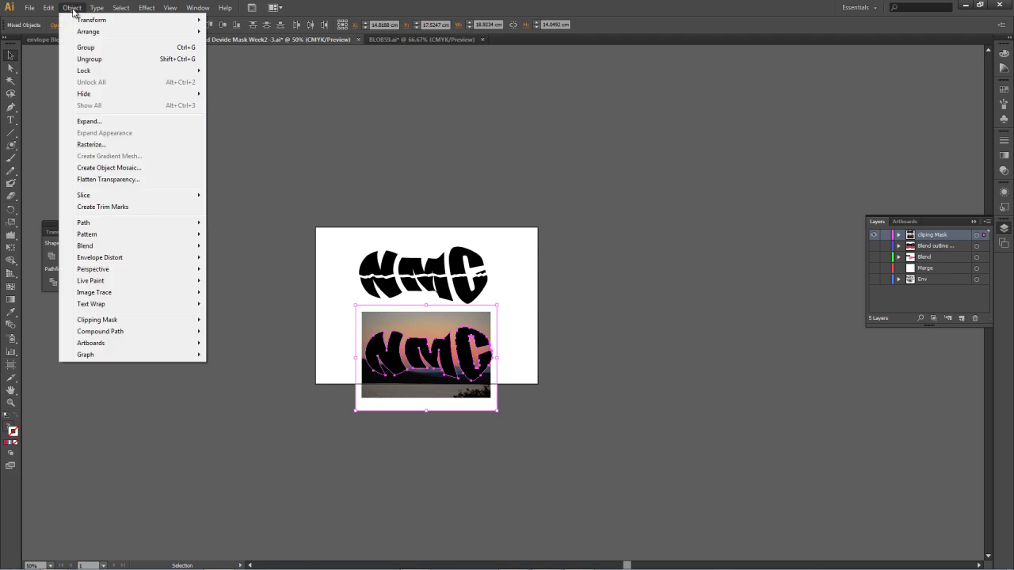
pyautogui.moveTo(145, 323)
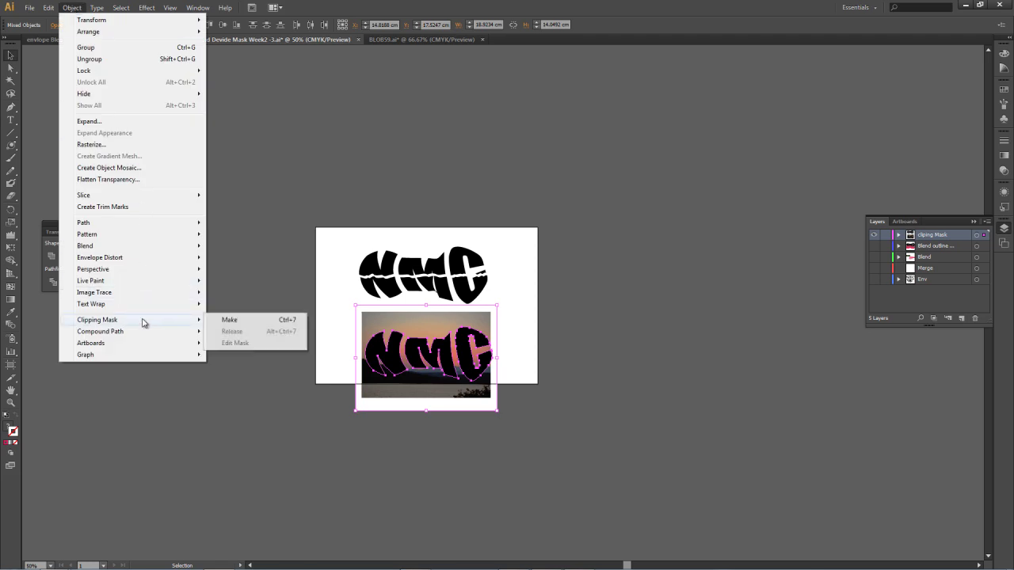
pyautogui.click(236, 321)
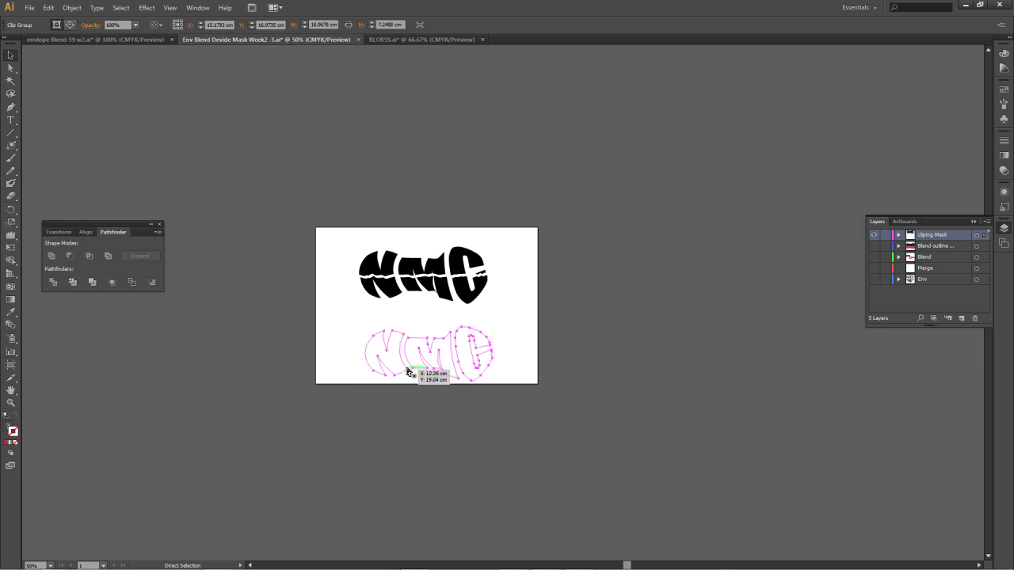
pyautogui.click(48, 8)
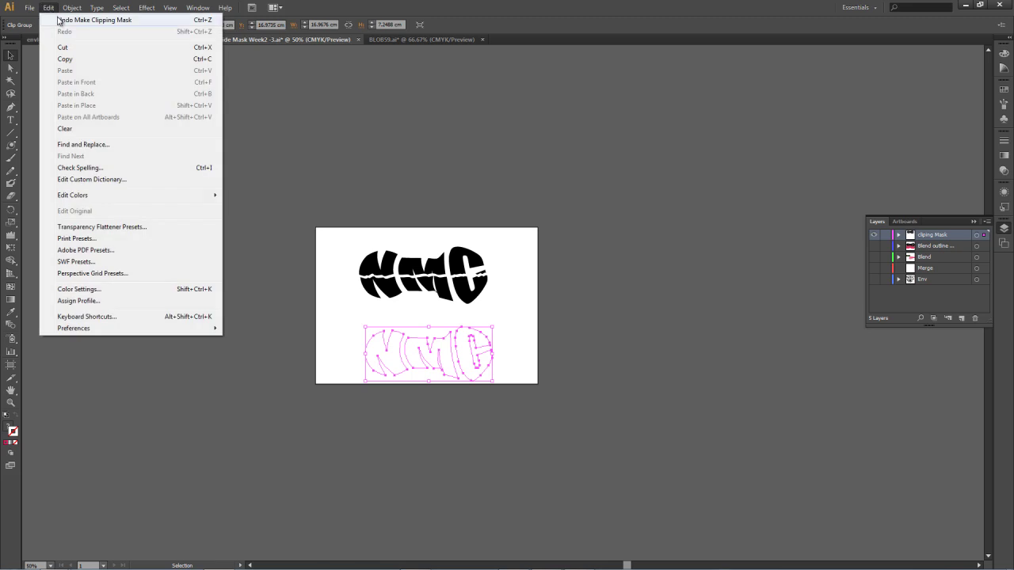
pyautogui.click(60, 20)
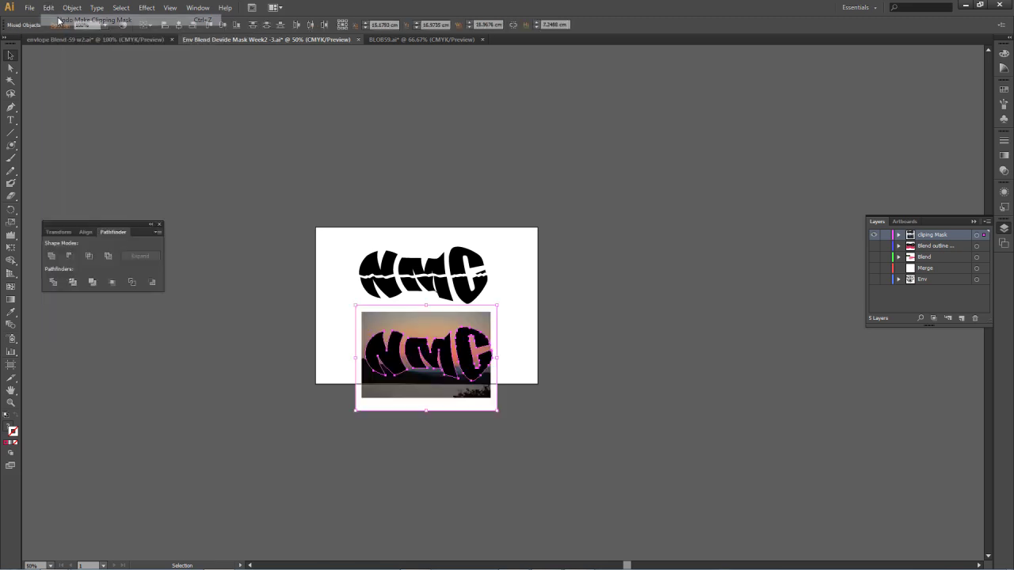
# Nudge the lower NMC lettering slightly left over the photo and convert the lettering group into a compound path
pyautogui.click(529, 347)
pyautogui.click(474, 363)
pyautogui.moveTo(474, 363); pyautogui.dragTo(470, 363)
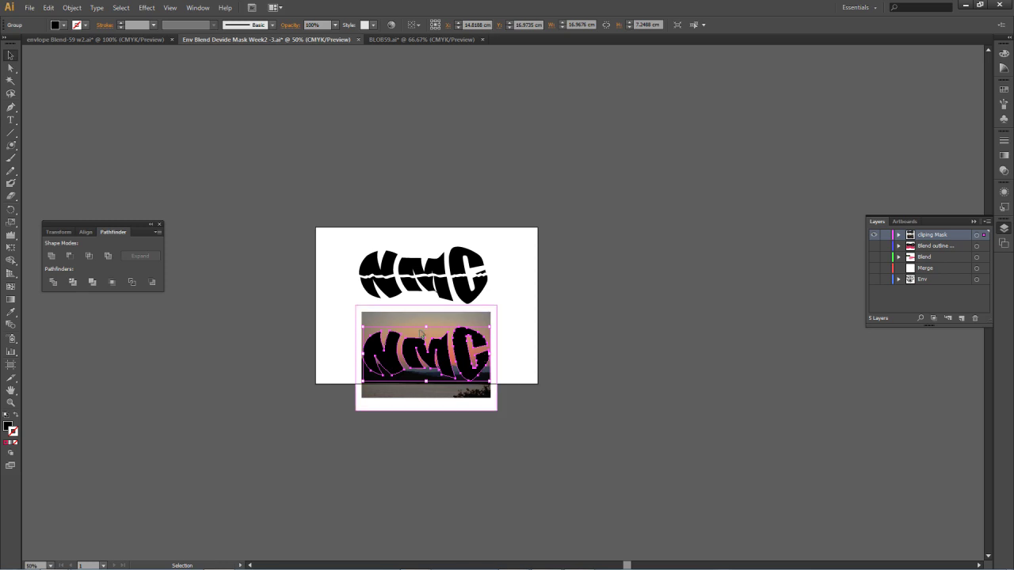
pyautogui.click(72, 8)
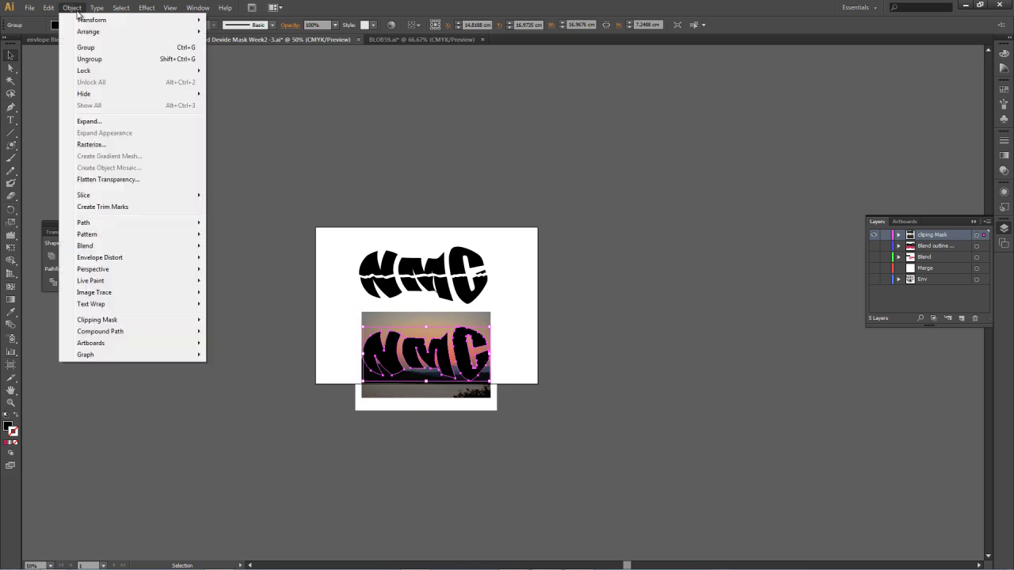
pyautogui.click(104, 121)
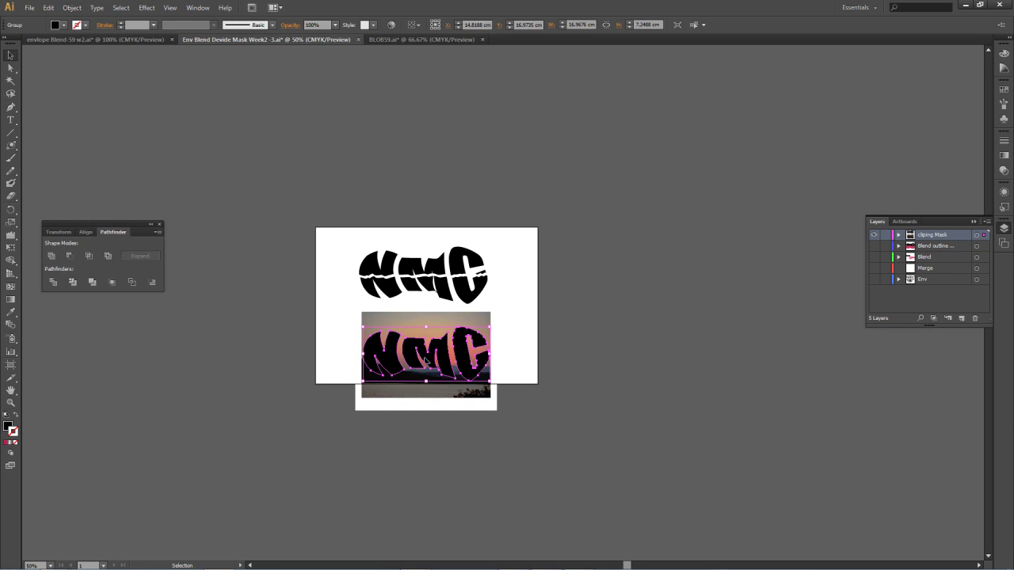
pyautogui.click(73, 8)
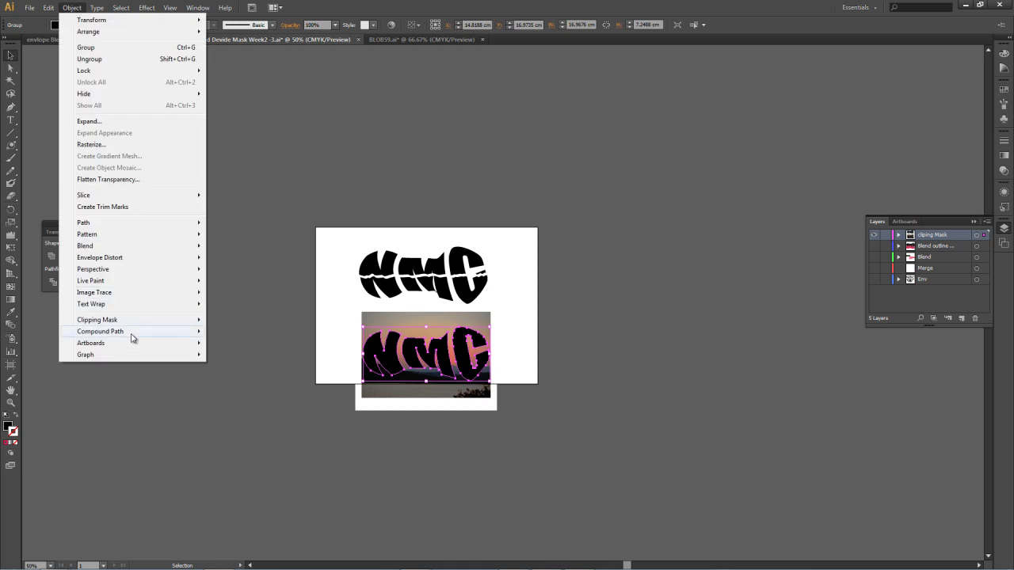
pyautogui.moveTo(131, 332)
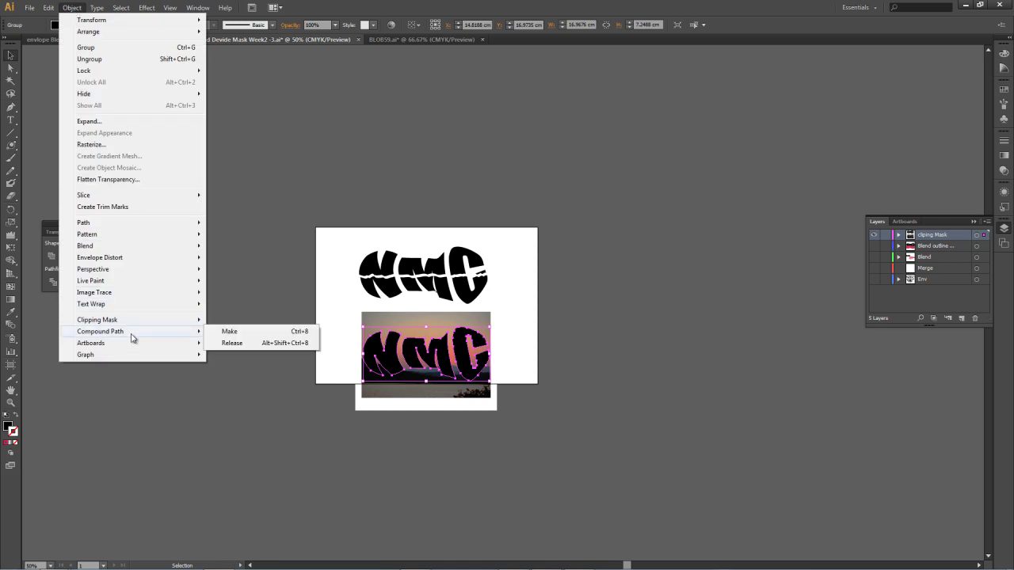
pyautogui.click(231, 331)
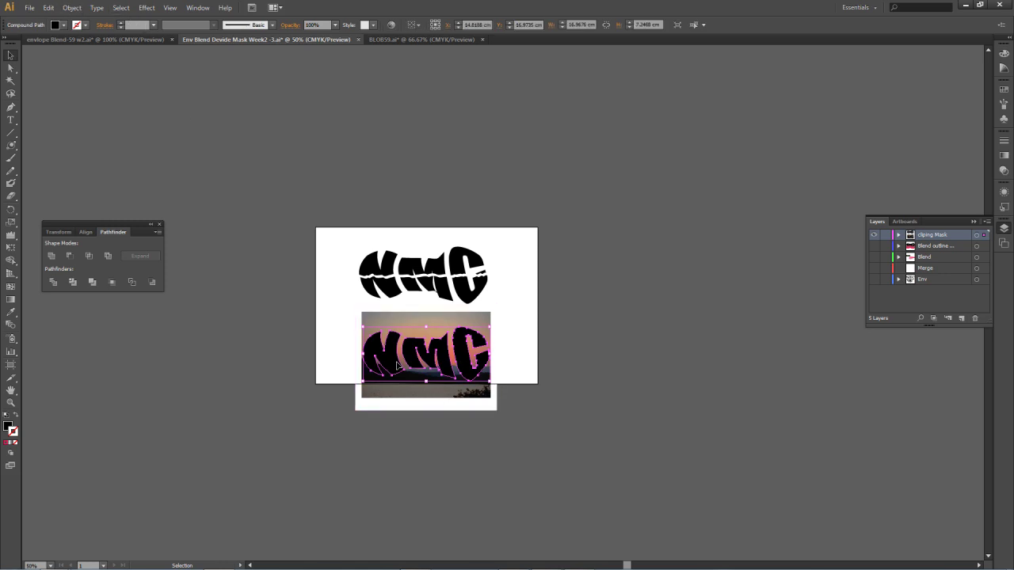
pyautogui.click(71, 8)
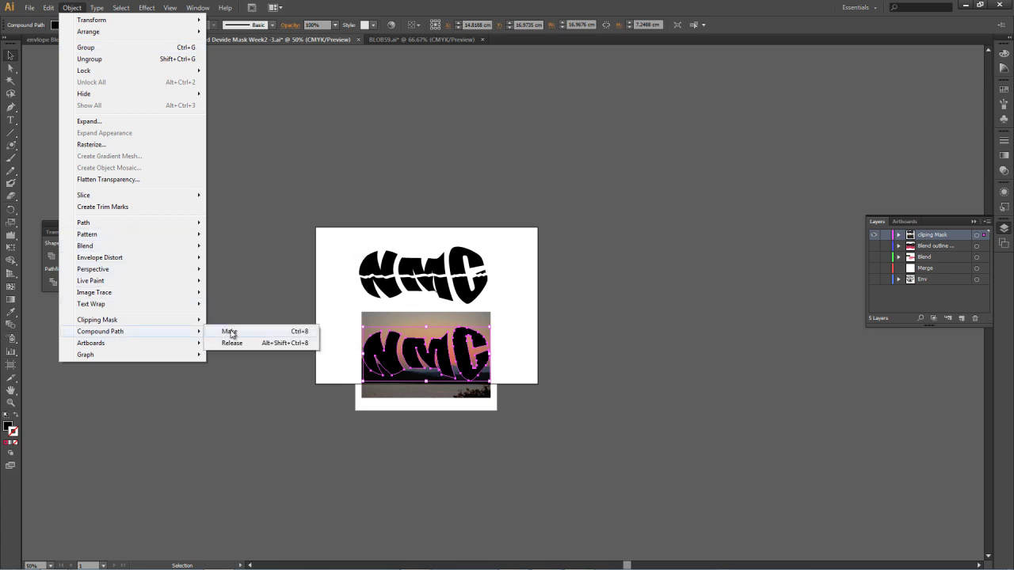
pyautogui.click(230, 331)
# Make a clipping mask from the compound NMC lettering together with the sunset photo behind it
pyautogui.click(604, 346)
pyautogui.moveTo(496, 358); pyautogui.dragTo(448, 370)
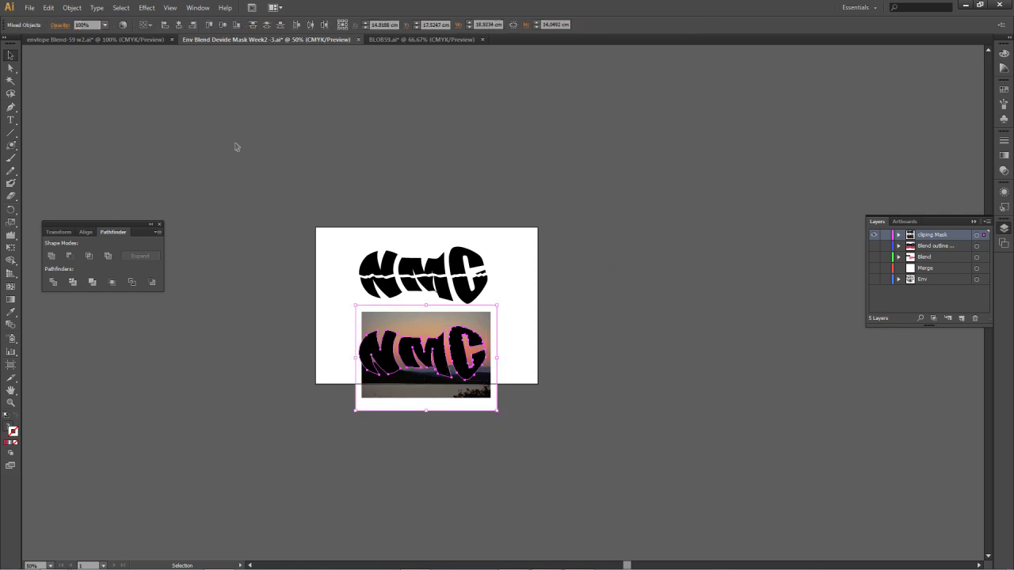
pyautogui.click(72, 7)
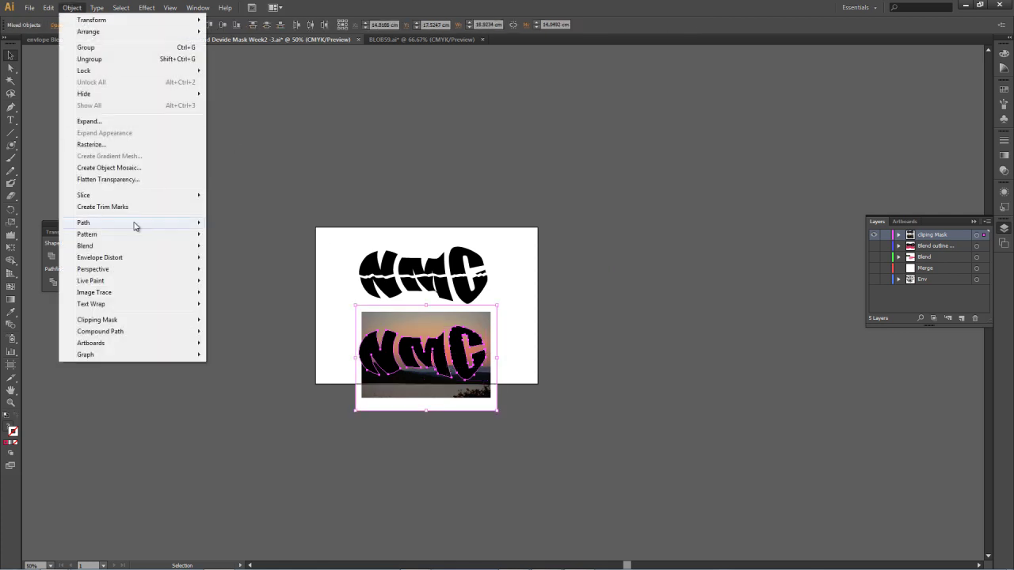
pyautogui.moveTo(163, 320)
pyautogui.click(249, 324)
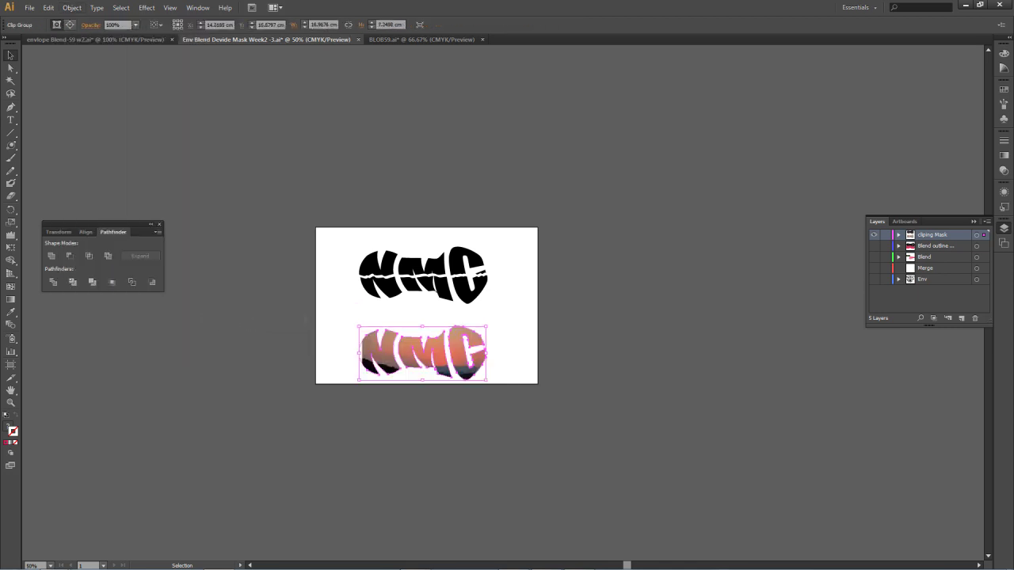
# Move the clipped NMC lettering aside and isolate its clip group to shift the lettering mask independently of the photo
pyautogui.moveTo(422, 352); pyautogui.dragTo(447, 353)
pyautogui.doubleClick(402, 351)
pyautogui.click(397, 351)
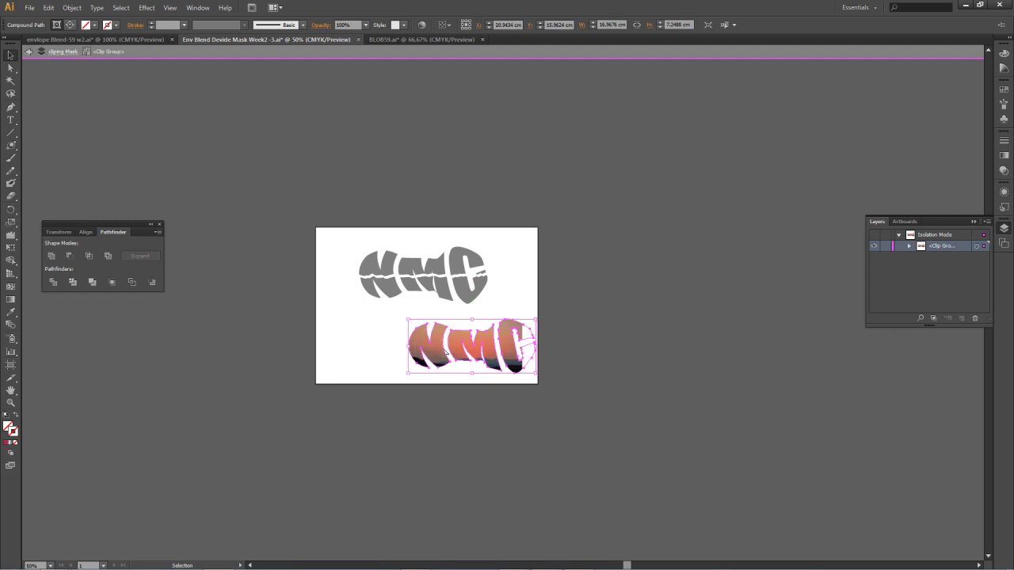
pyautogui.moveTo(511, 369)
pyautogui.mouseDown()
pyautogui.moveTo(470, 367)
pyautogui.moveTo(524, 374)
pyautogui.mouseUp()
pyautogui.moveTo(418, 386); pyautogui.dragTo(379, 351)
# Reposition the photo and lettering mask within the clip group so the sunset fills all three letters
pyautogui.click(421, 366)
pyautogui.click(417, 367)
pyautogui.click(511, 277)
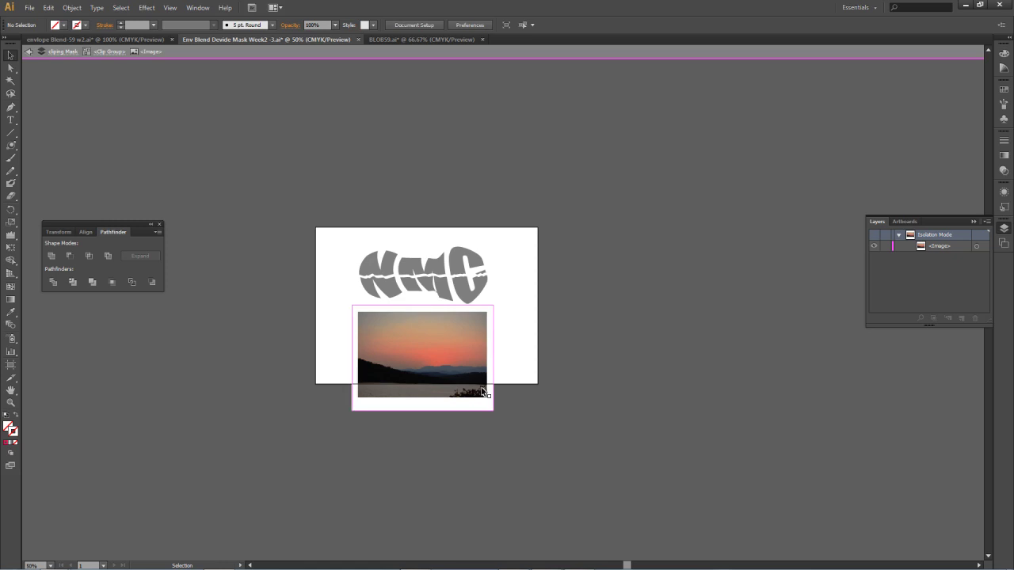
pyautogui.click(111, 52)
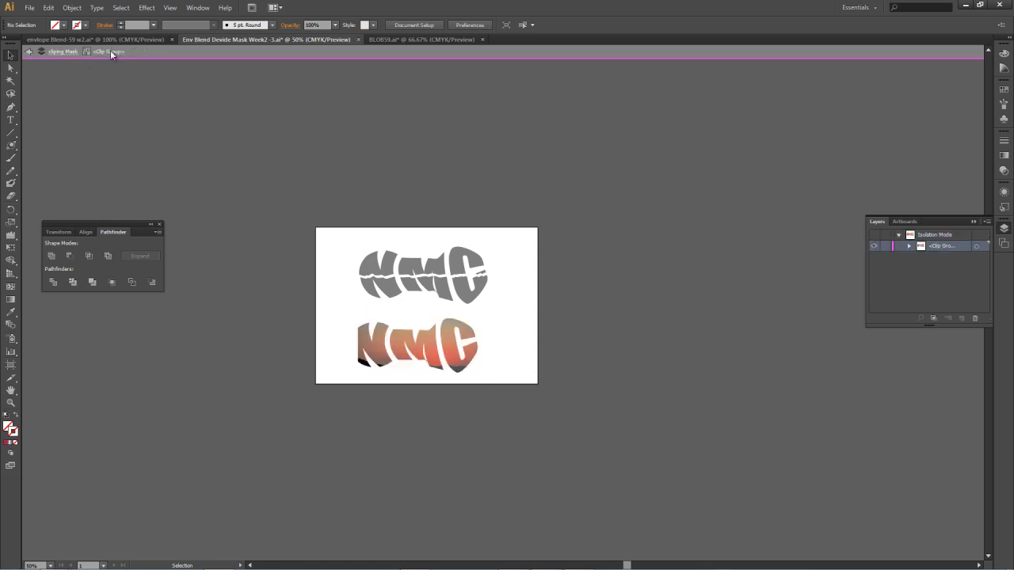
pyautogui.moveTo(381, 348); pyautogui.dragTo(360, 348)
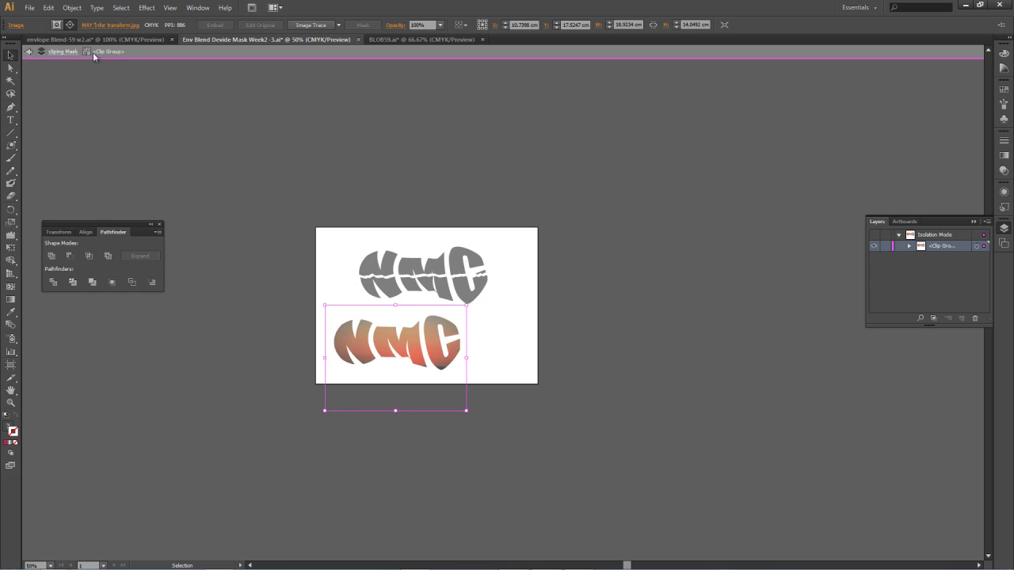
# Exit isolation mode and move the photo-filled NMC lettering back right, beneath the split lettering
pyautogui.click(63, 54)
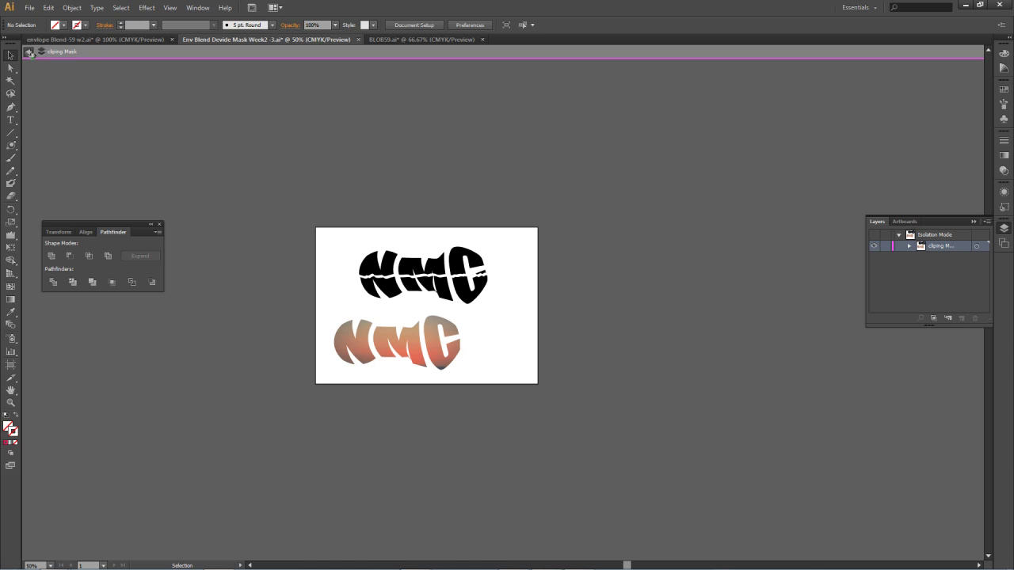
pyautogui.click(31, 53)
pyautogui.moveTo(432, 367); pyautogui.dragTo(467, 366)
# Combine the upper and lower halves of the split NMC lettering into one compound path
pyautogui.click(454, 298)
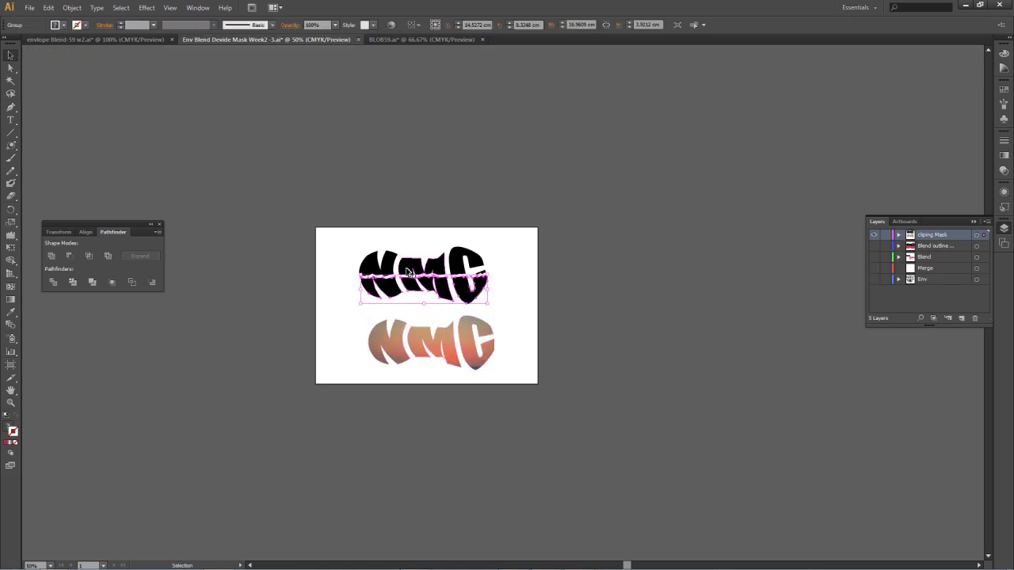
pyautogui.click(386, 256)
pyautogui.moveTo(386, 256); pyautogui.dragTo(475, 294)
pyautogui.click(474, 294)
pyautogui.moveTo(344, 236); pyautogui.dragTo(504, 308)
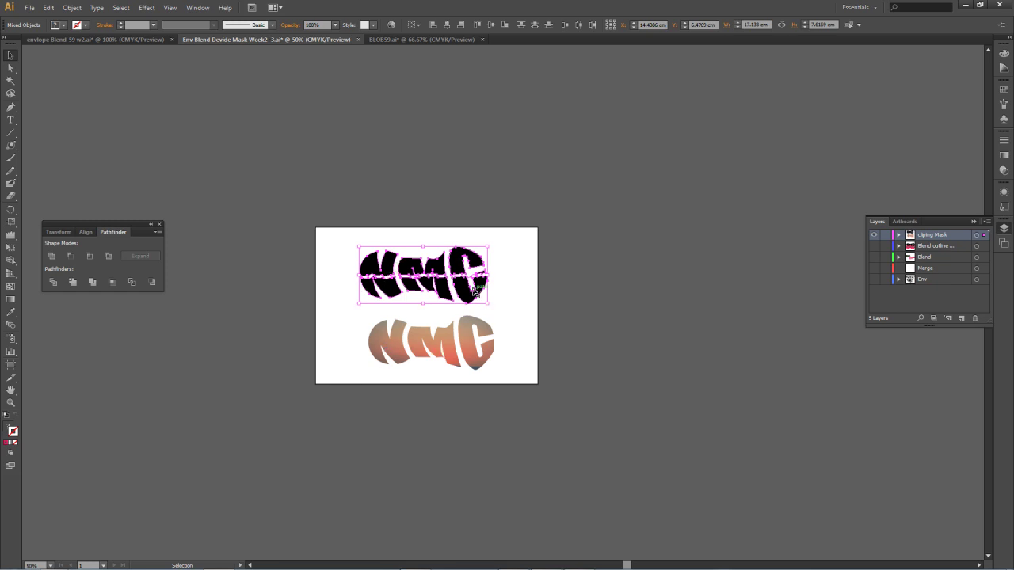
pyautogui.click(73, 7)
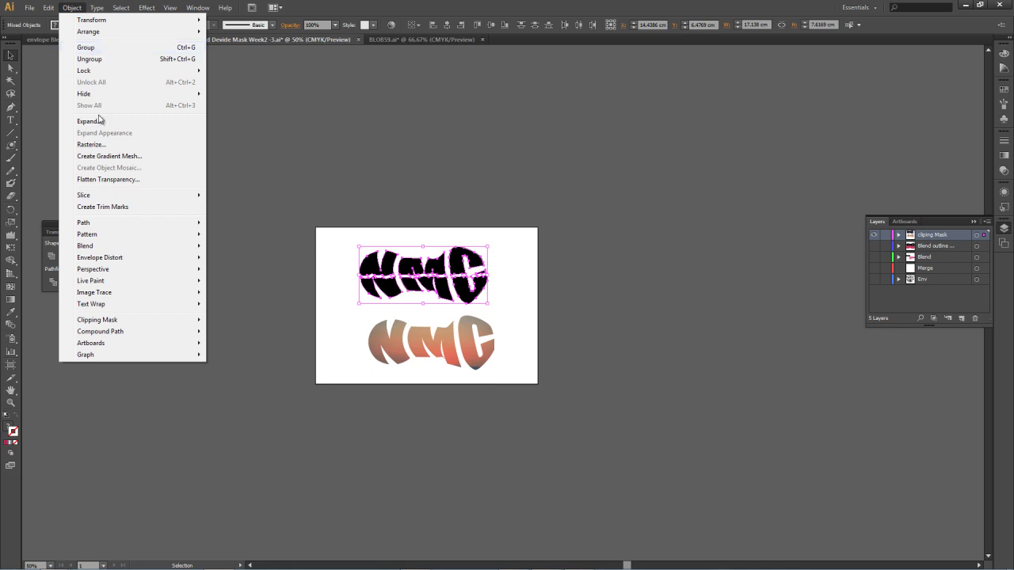
pyautogui.moveTo(113, 333)
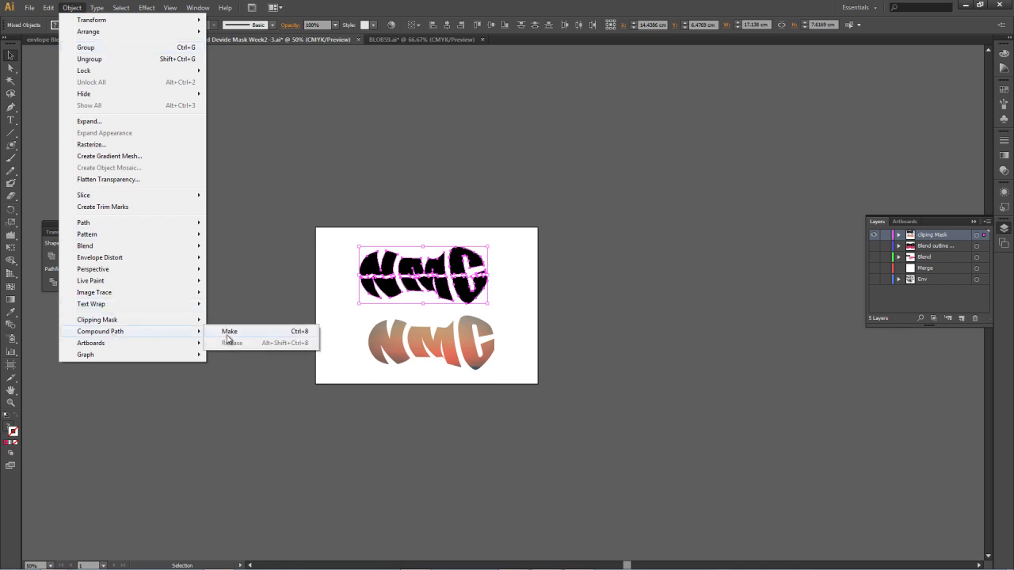
pyautogui.click(230, 336)
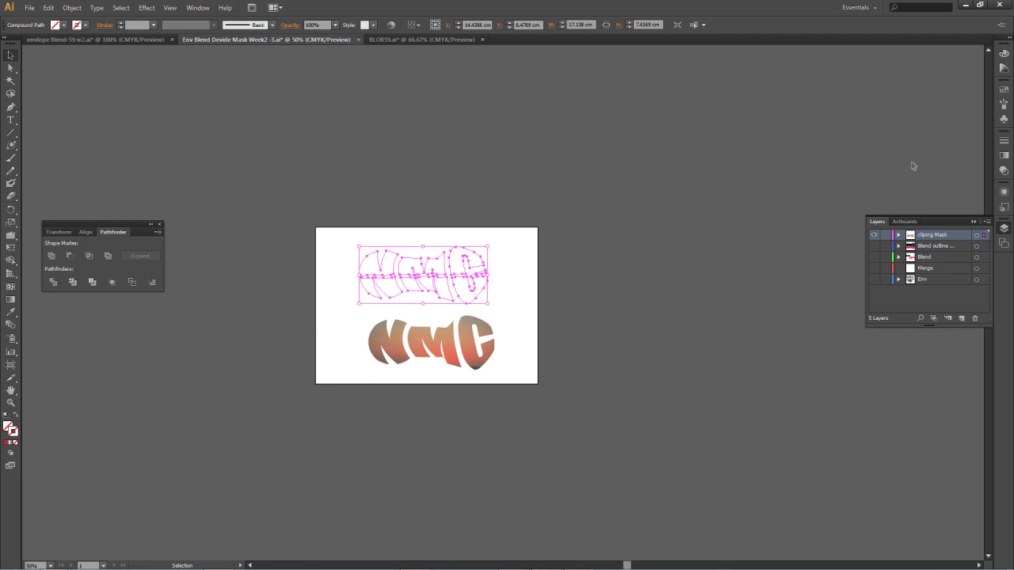
# Give the split NMC compound path a 2 pt stroke and deselect it
pyautogui.click(1004, 141)
pyautogui.click(934, 146)
pyautogui.click(944, 206)
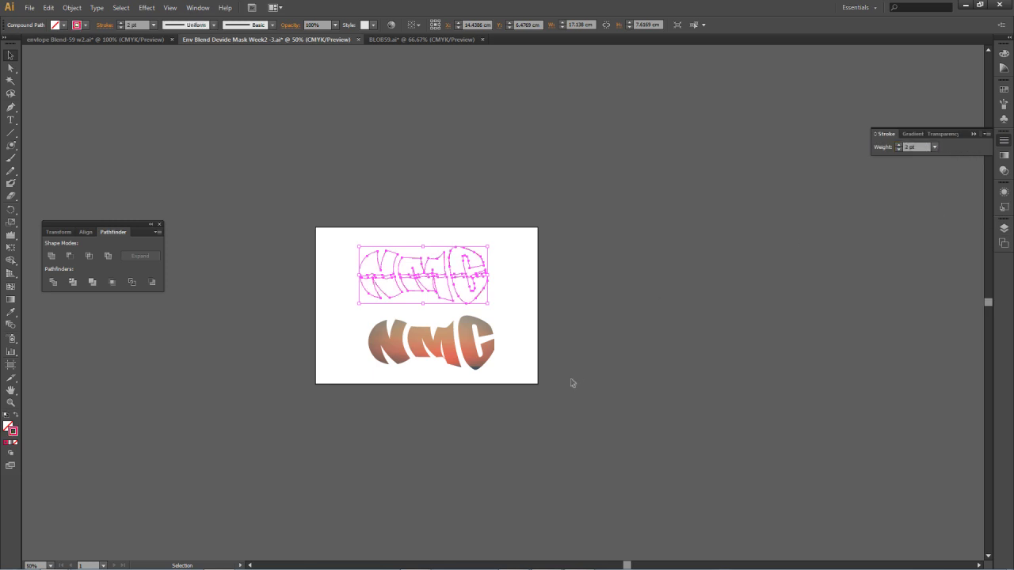
pyautogui.click(531, 321)
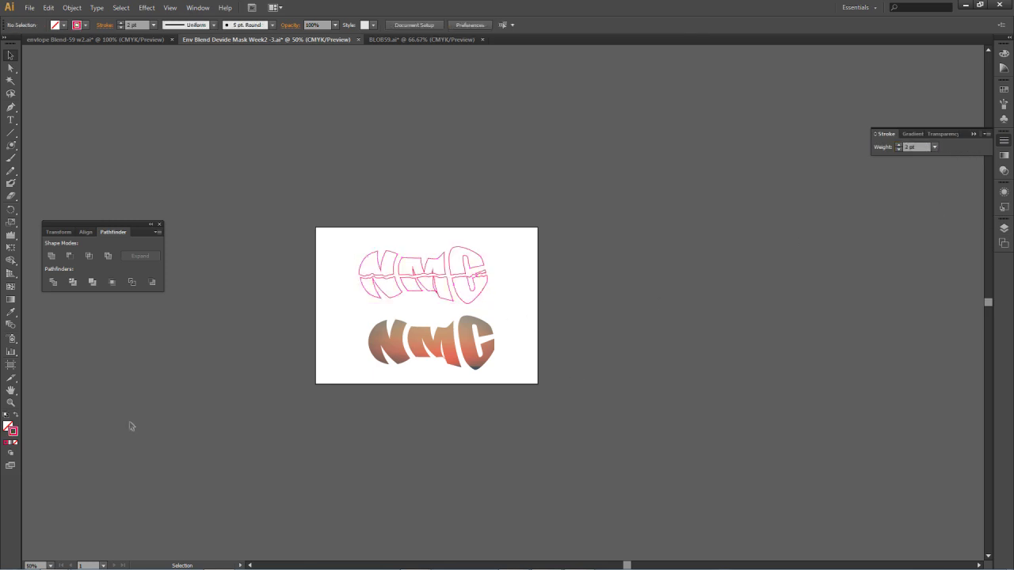
# Draw a flare about 57.7 cm across, centred on the upper part of the N in the outlined split lettering
pyautogui.click(476, 269)
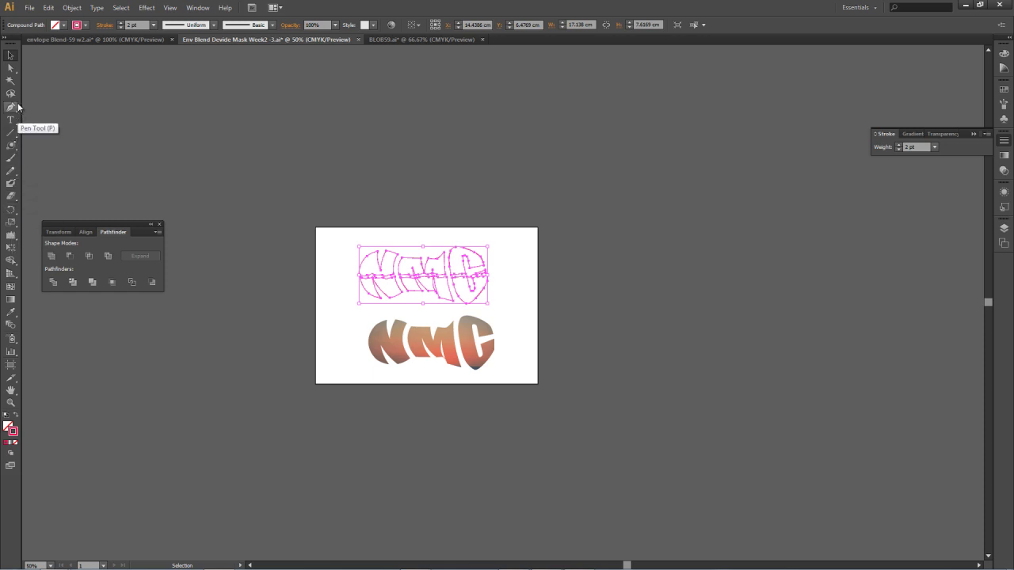
pyautogui.click(11, 145)
pyautogui.moveTo(364, 250); pyautogui.dragTo(408, 279)
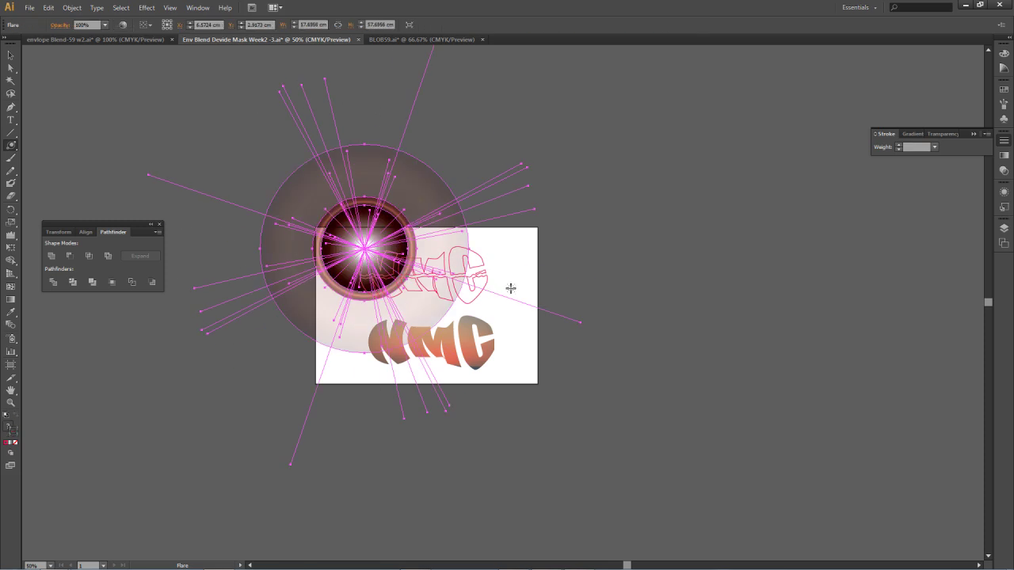
# Select the outlined split NMC compound path and set its stroke weight to 4 pt
pyautogui.click(10, 54)
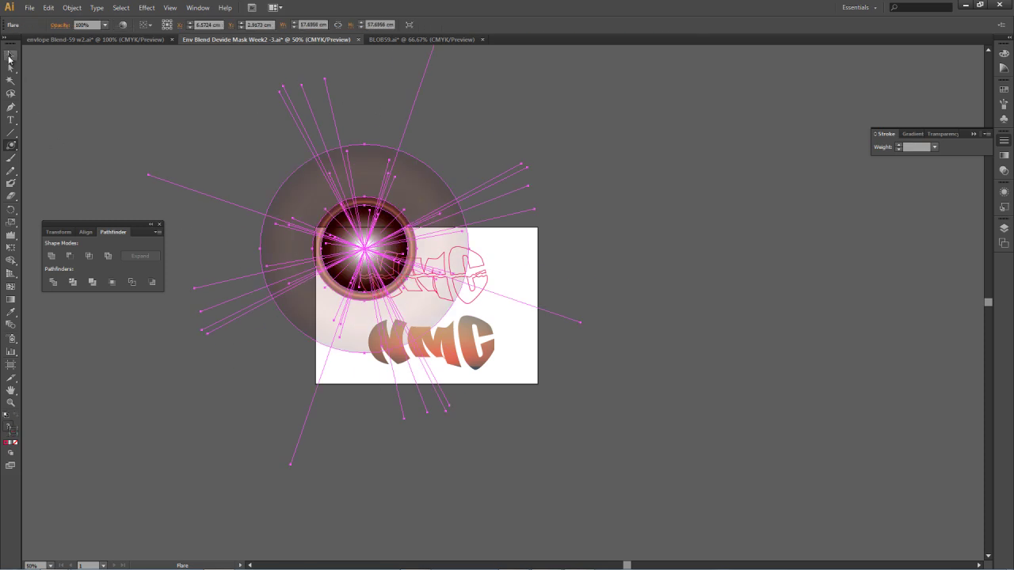
pyautogui.click(487, 282)
pyautogui.click(488, 281)
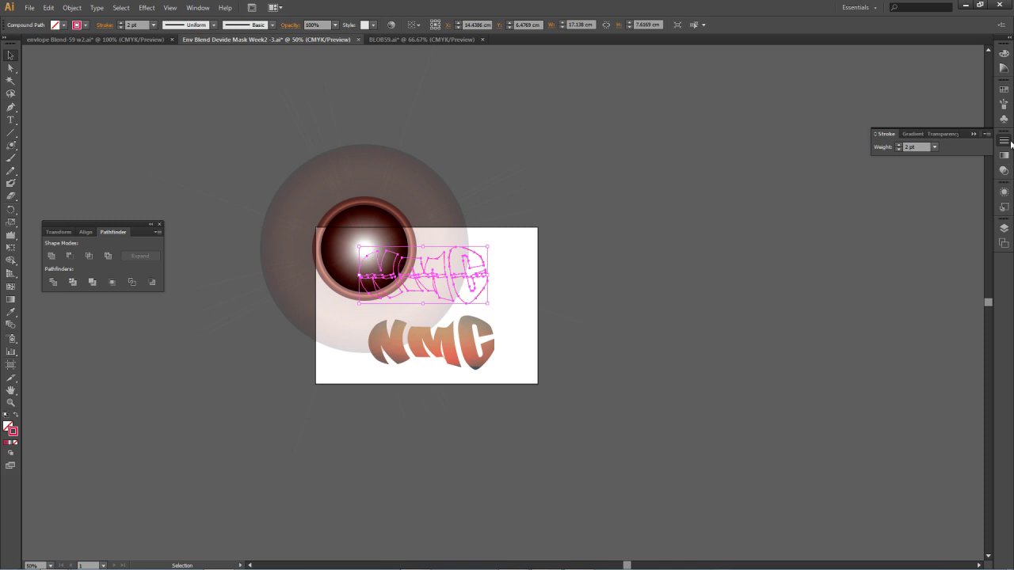
pyautogui.click(1004, 141)
pyautogui.click(1004, 141)
pyautogui.click(935, 146)
pyautogui.click(947, 227)
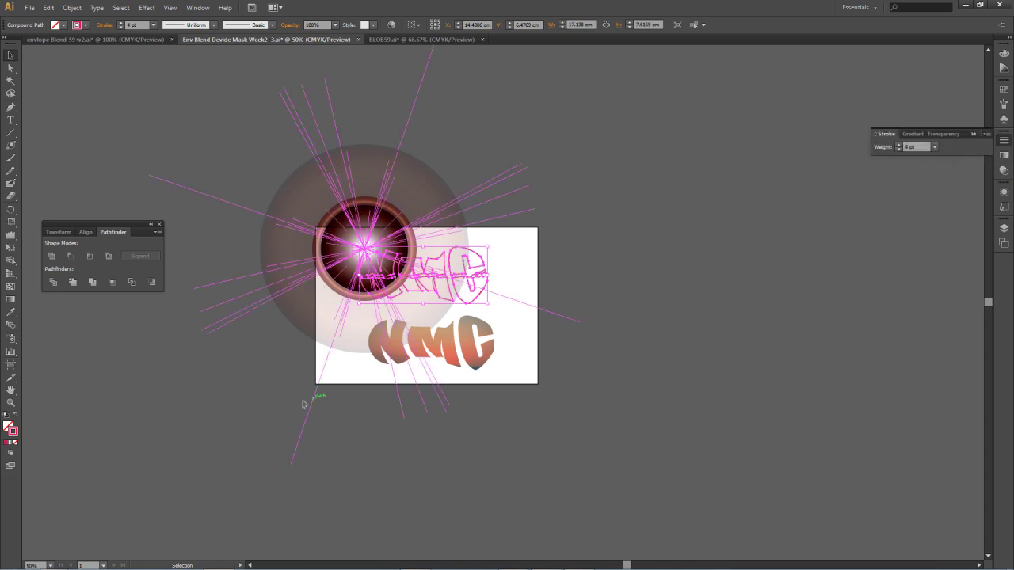
# Colour the split lettering's stroke 0C0A0A, swap it with the empty fill, and deselect the lettering
pyautogui.doubleClick(12, 430)
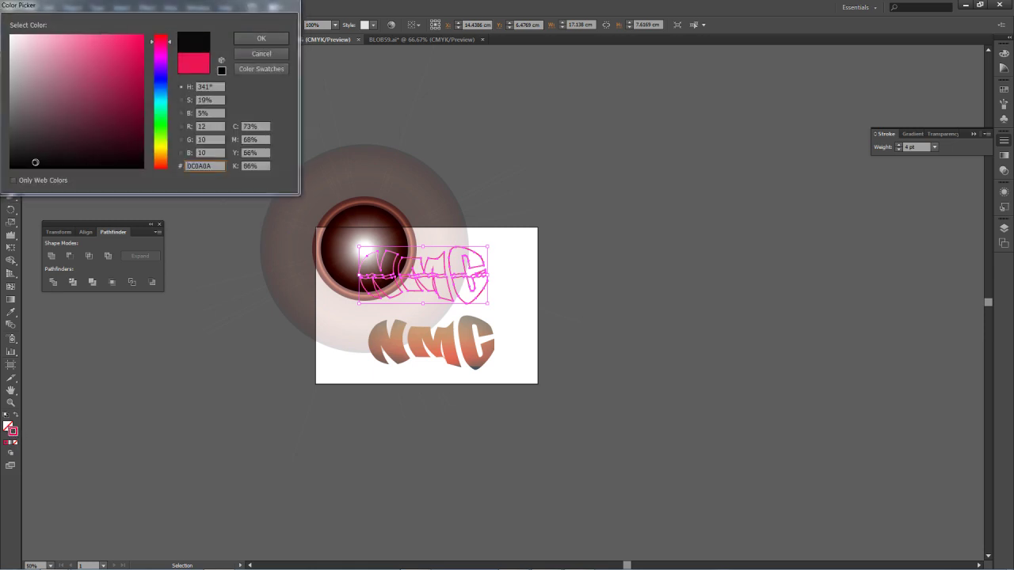
pyautogui.click(242, 38)
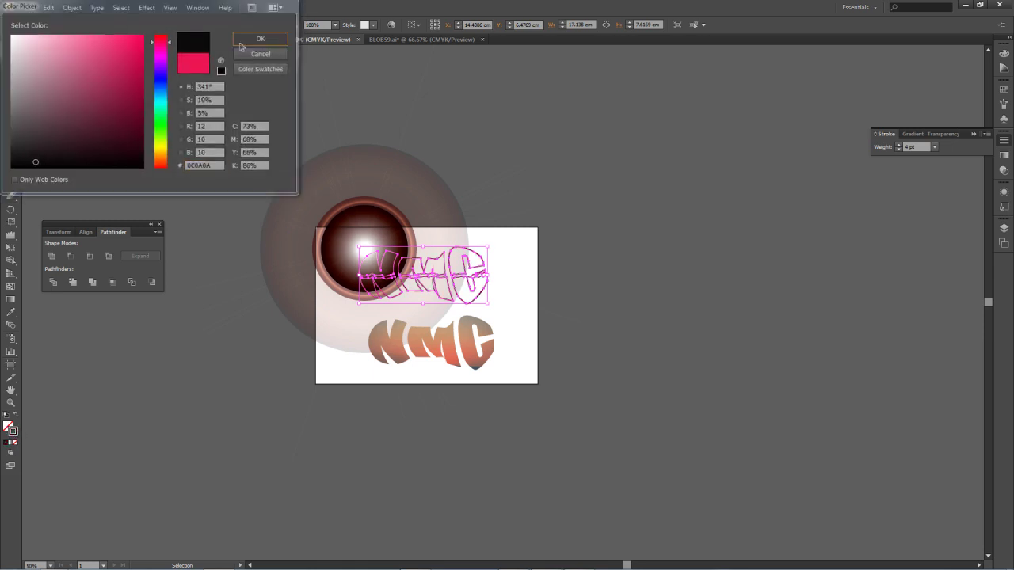
pyautogui.click(18, 417)
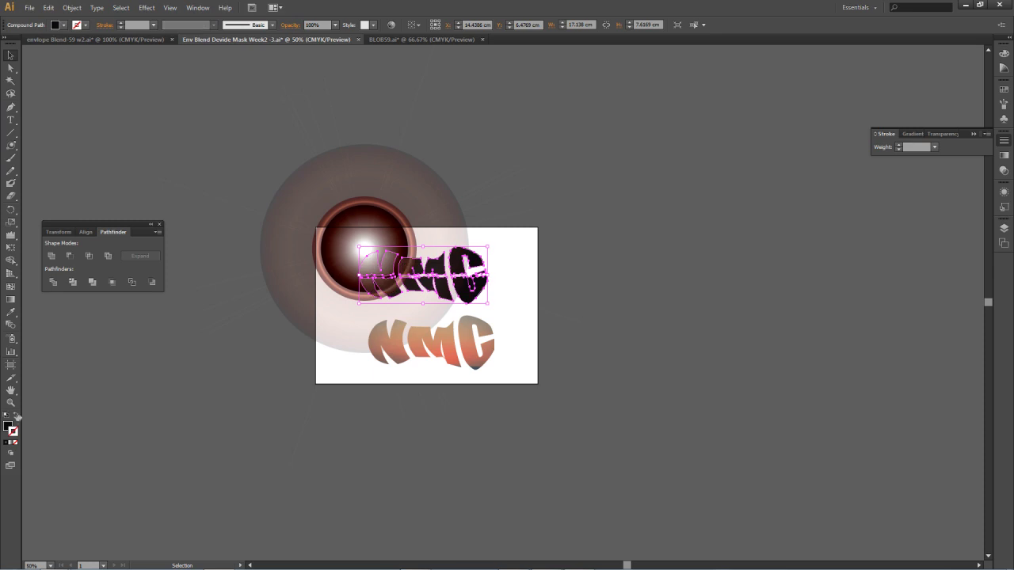
pyautogui.click(524, 287)
# Separate the flare from the split lettering, reposition it over the lettering's M, and send the flare to the back
pyautogui.moveTo(475, 293); pyautogui.dragTo(602, 280)
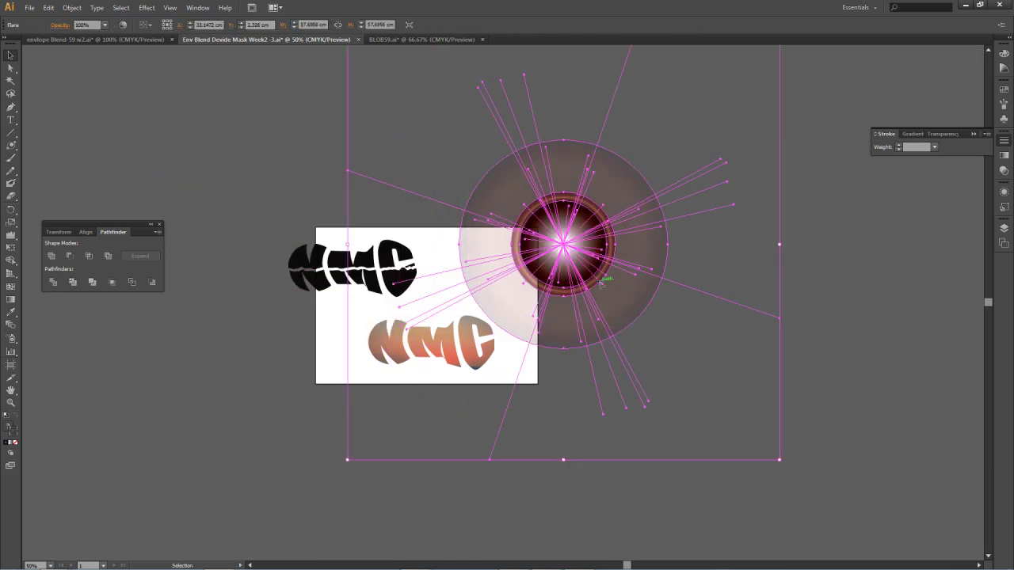
pyautogui.click(397, 292)
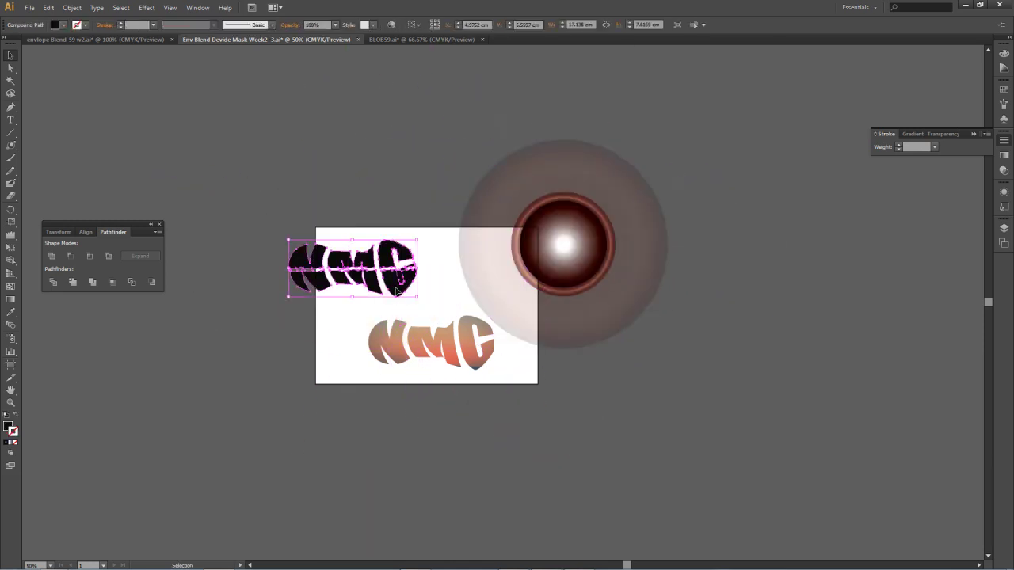
pyautogui.moveTo(508, 259); pyautogui.dragTo(318, 275)
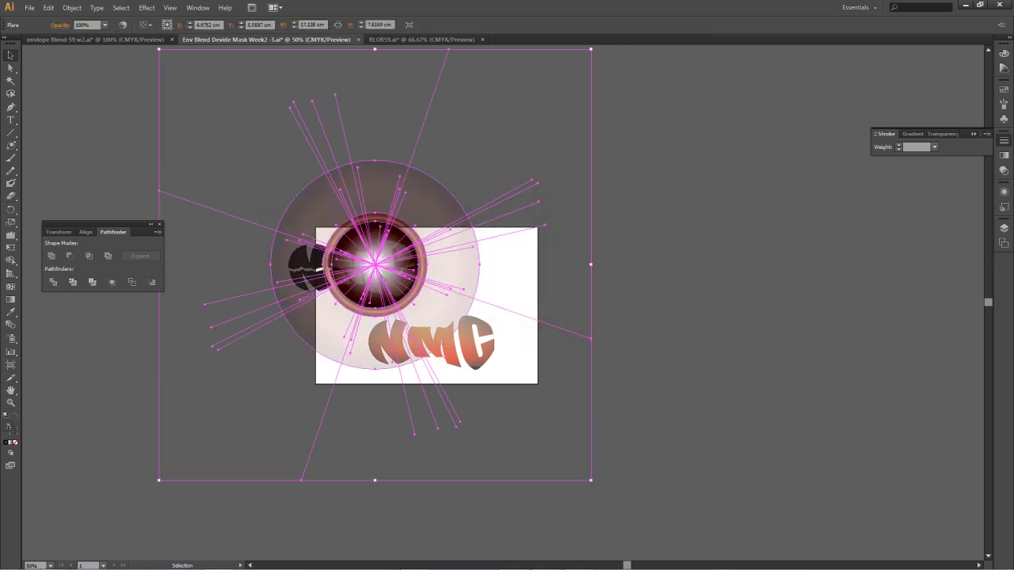
pyautogui.click(72, 8)
pyautogui.moveTo(94, 32)
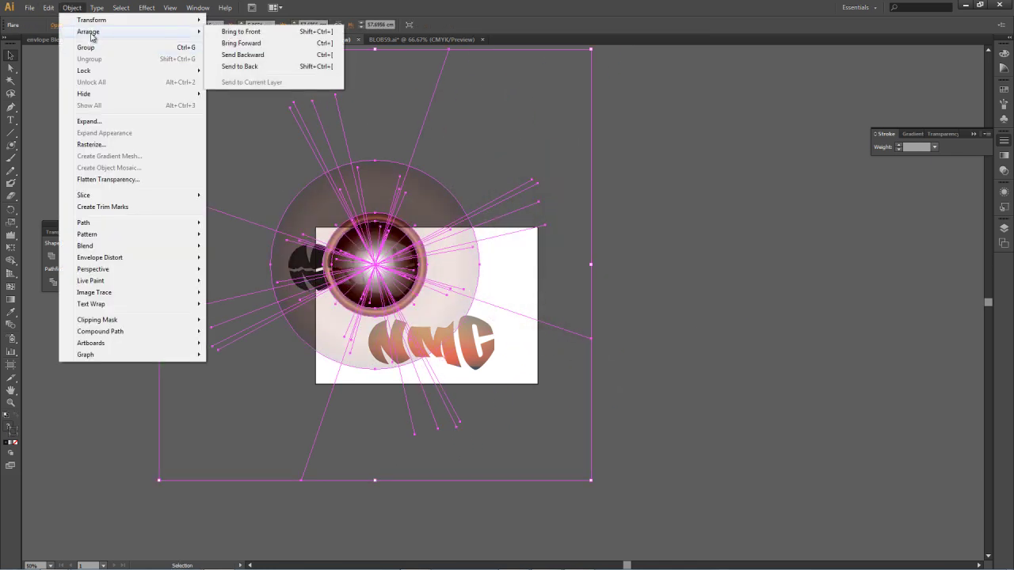
pyautogui.click(246, 66)
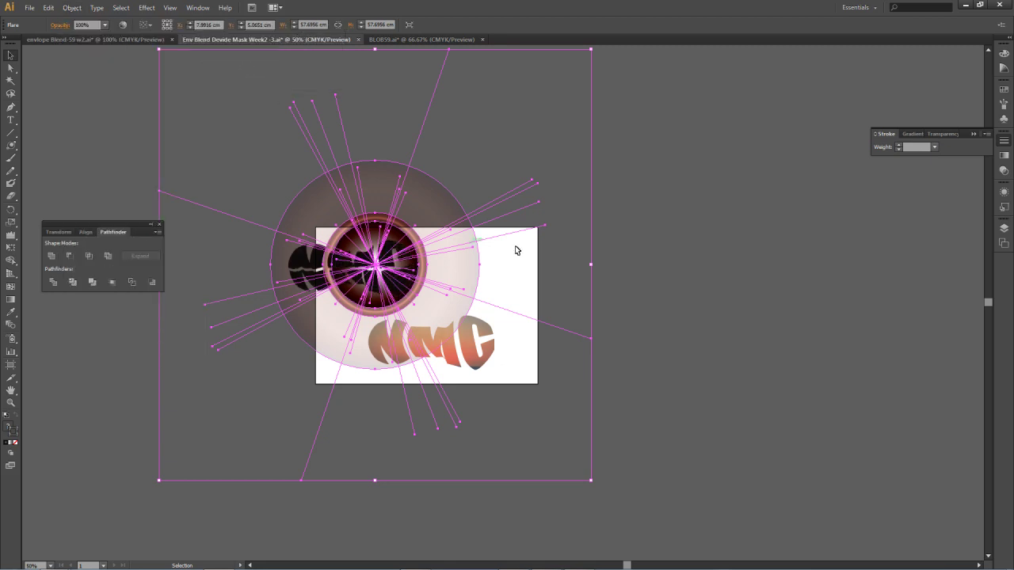
# Move the black split lettering so it is horizontally centred over the flare at X 7.9916 cm
pyautogui.click(661, 257)
pyautogui.moveTo(375, 282); pyautogui.dragTo(408, 285)
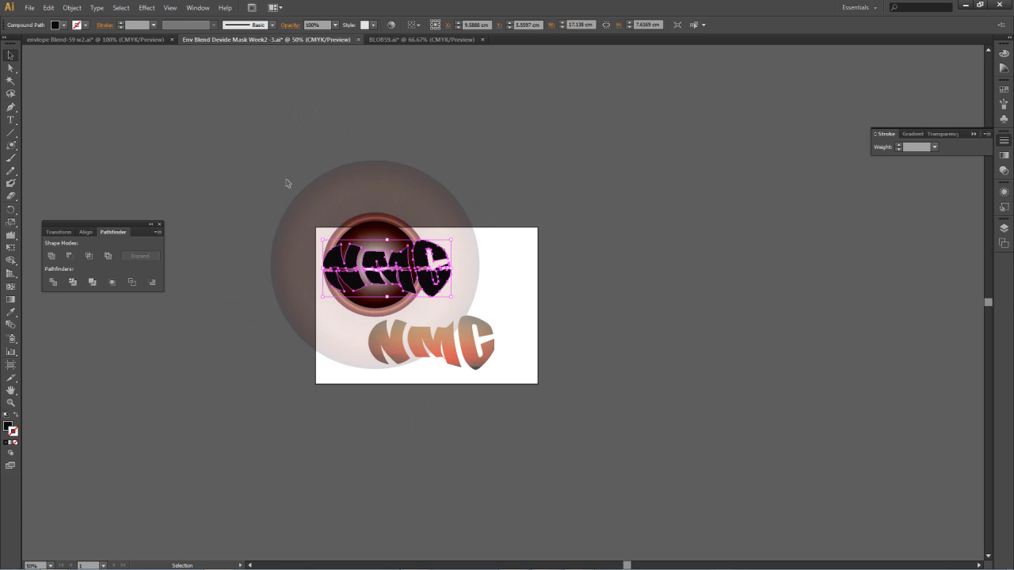
pyautogui.click(73, 7)
pyautogui.click(93, 122)
pyautogui.moveTo(435, 279); pyautogui.dragTo(424, 278)
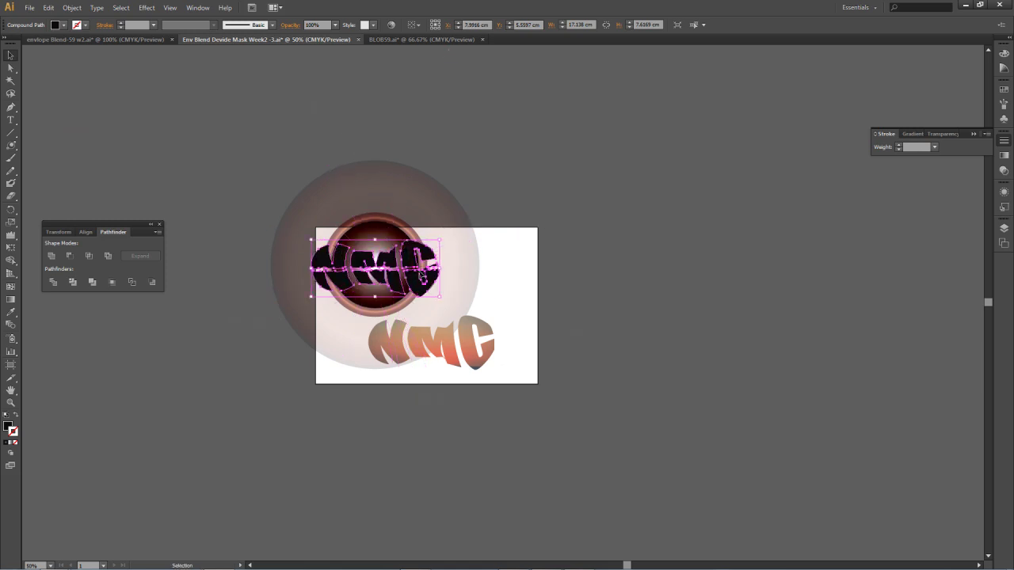
# Make a clipping mask from the split NMC lettering and the flare behind it
pyautogui.keyDown('shift'); pyautogui.click(389, 274); pyautogui.keyUp('shift')
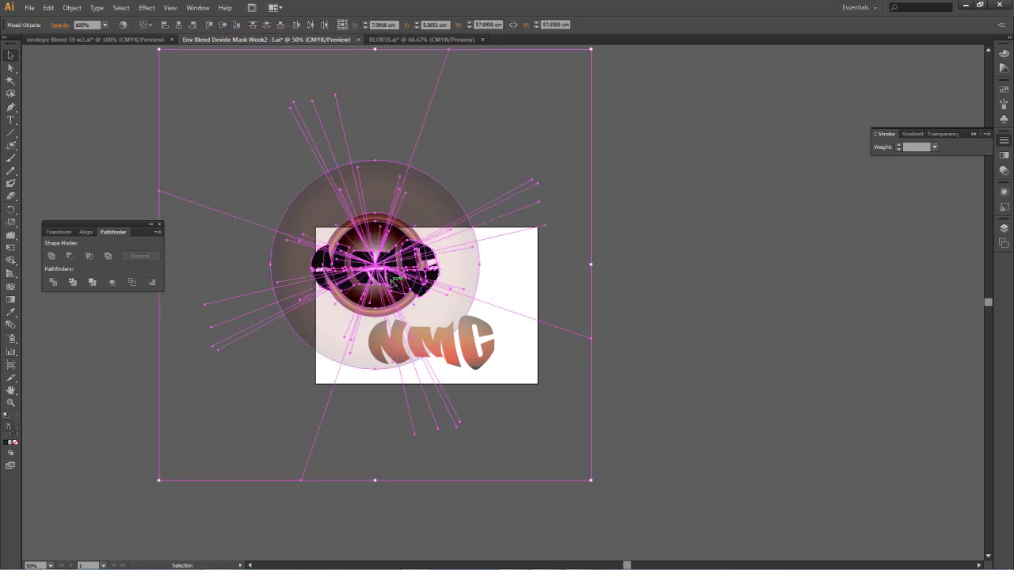
pyautogui.click(75, 9)
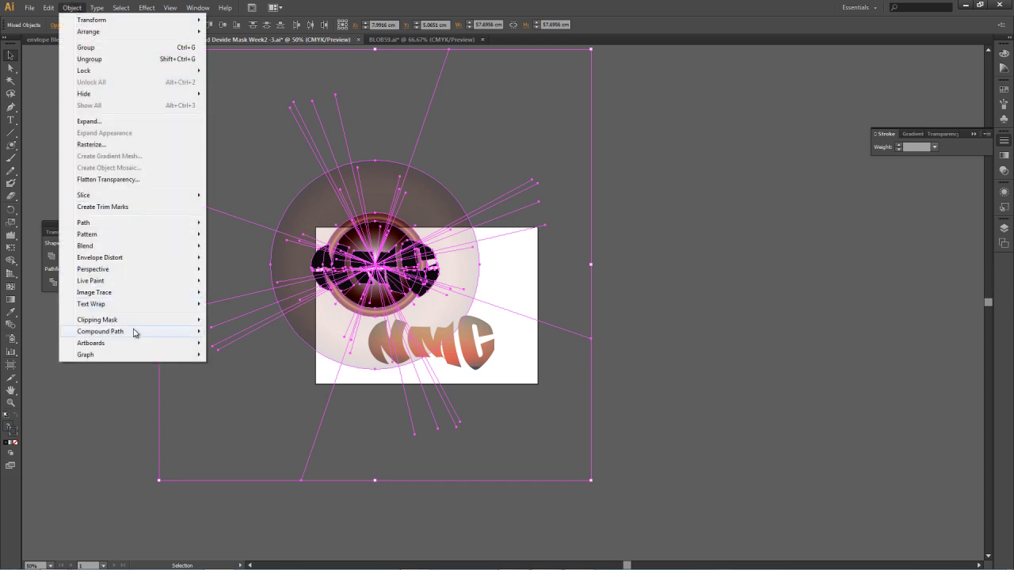
pyautogui.moveTo(132, 322)
pyautogui.click(228, 321)
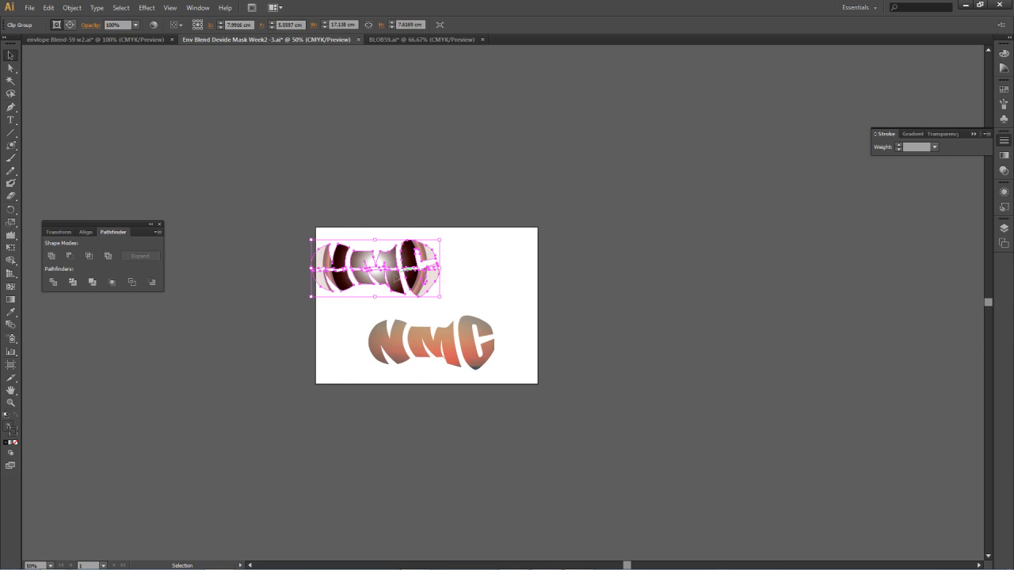
# Move the flare-filled split lettering about 5.3 cm right, above the photo-filled lettering, and deselect it
pyautogui.hotkey('ctrl', 'z')
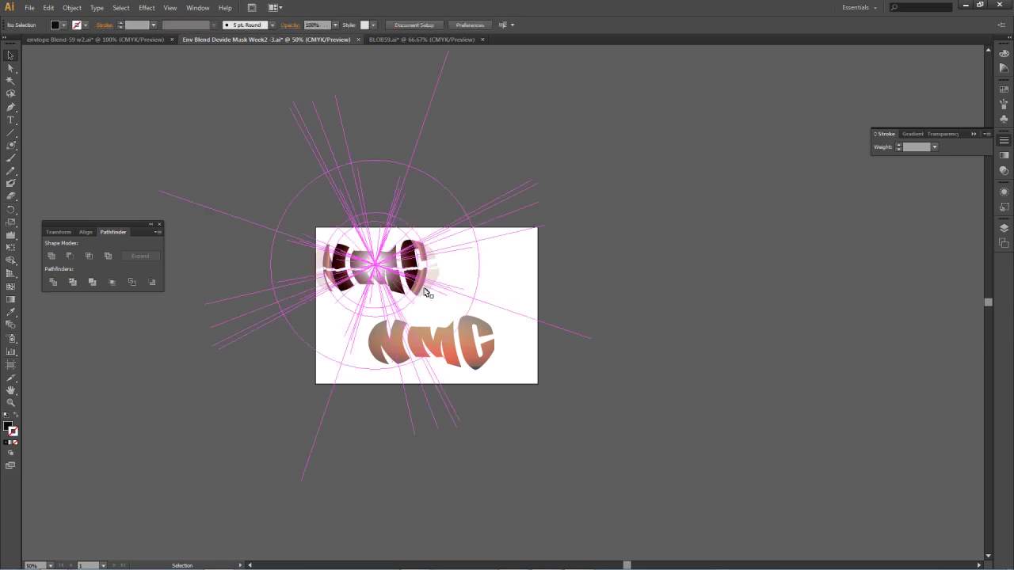
pyautogui.hotkey('ctrl', 'shift', 'z')
pyautogui.moveTo(424, 292); pyautogui.dragTo(462, 291)
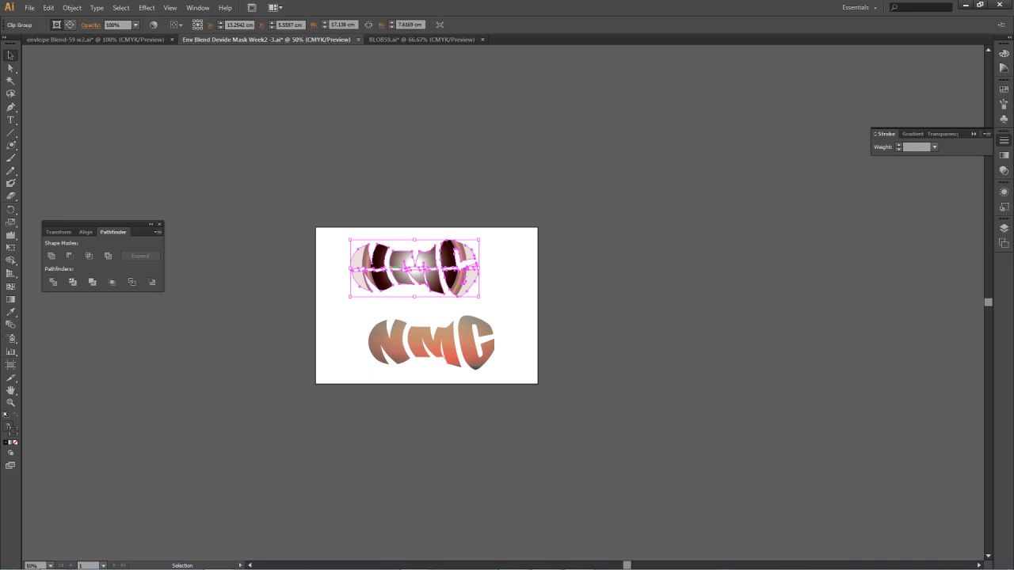
pyautogui.click(512, 278)
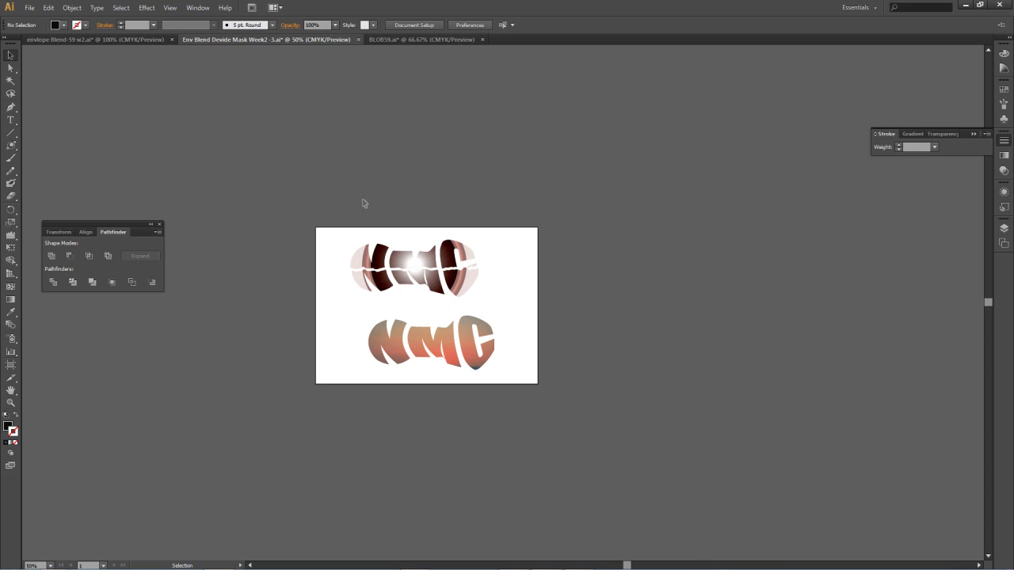
pyautogui.click(473, 365)
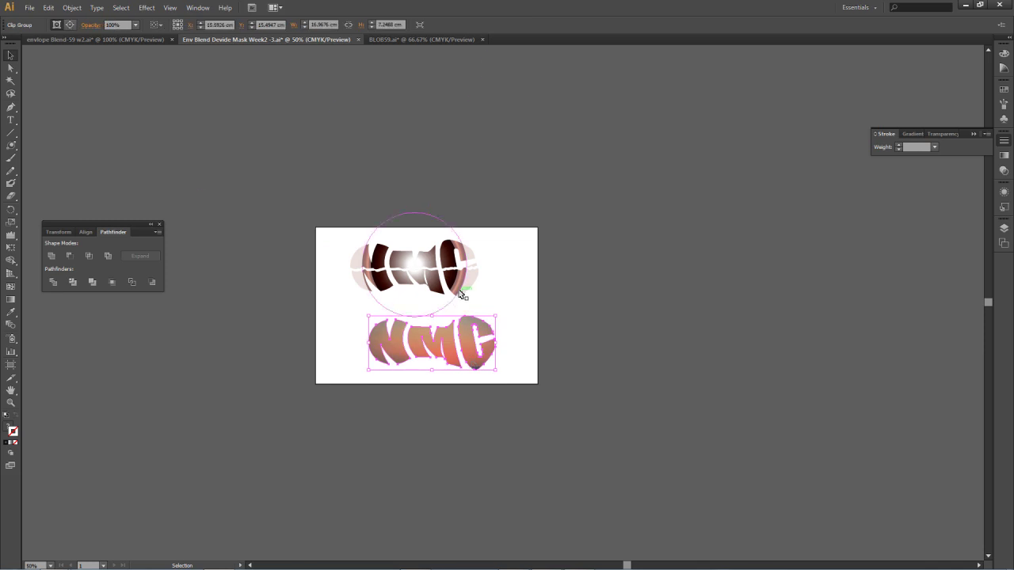
pyautogui.click(463, 290)
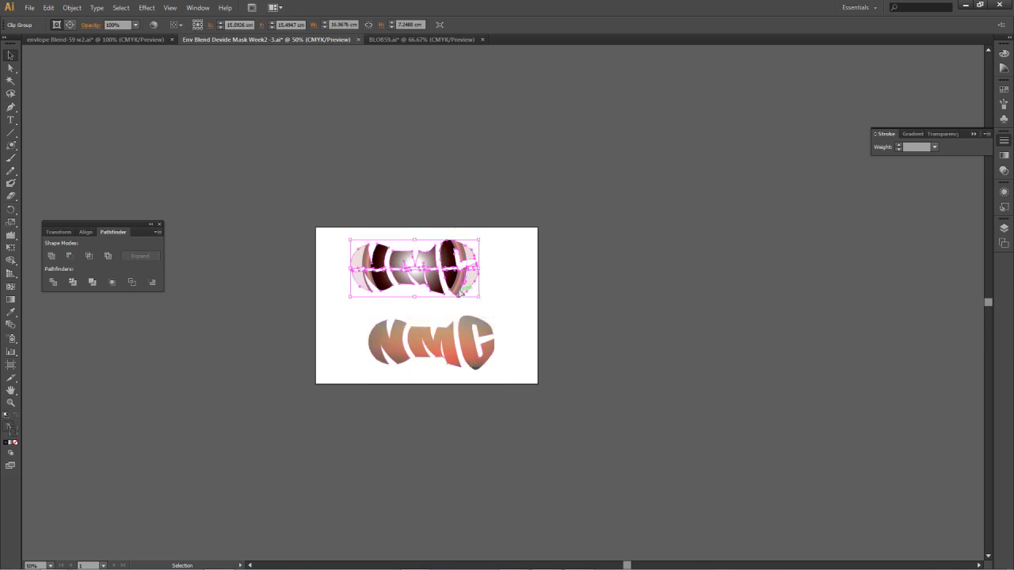
pyautogui.click(511, 287)
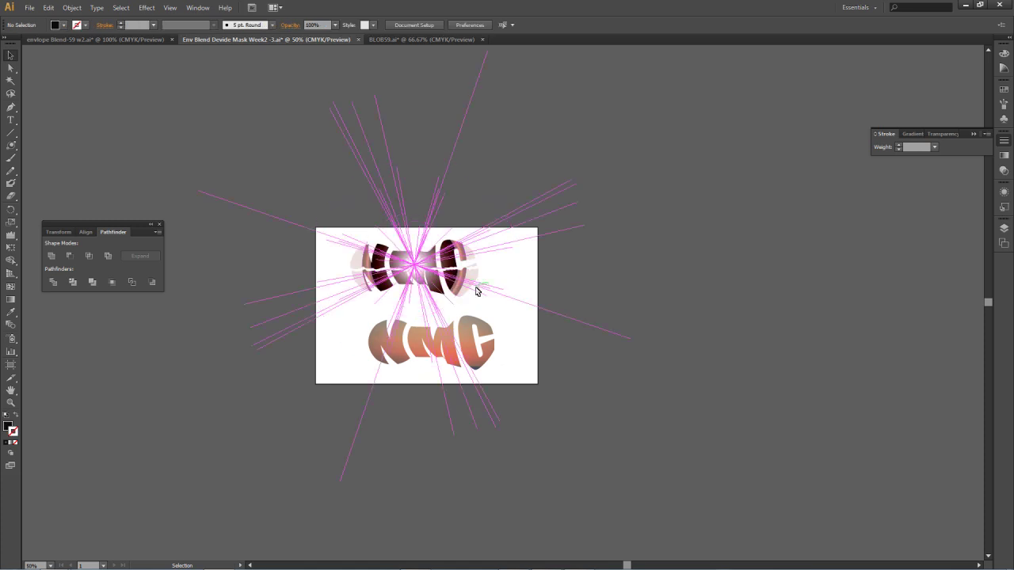